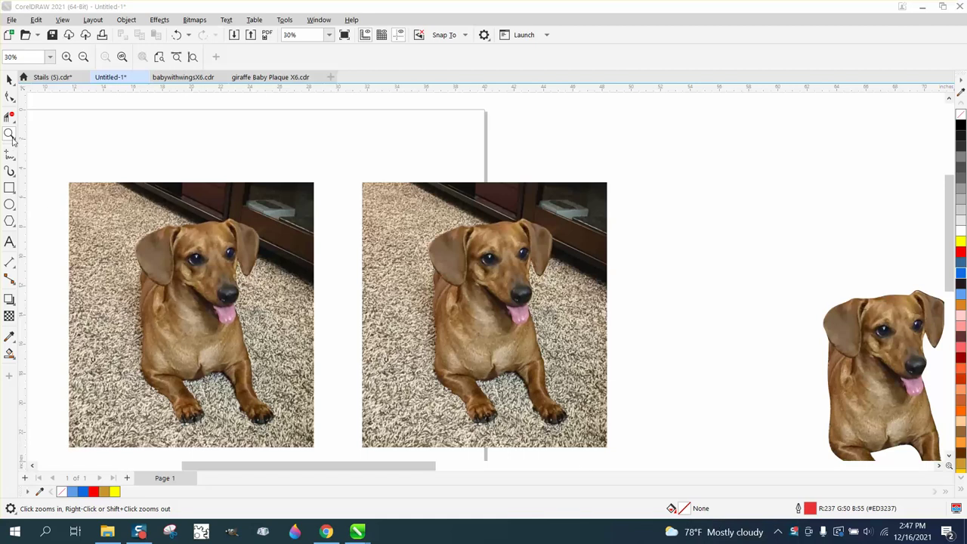
- Zoom in and out to inspect the dog photos and the cut-out dog's edges
drag(363, 199, 673, 429)
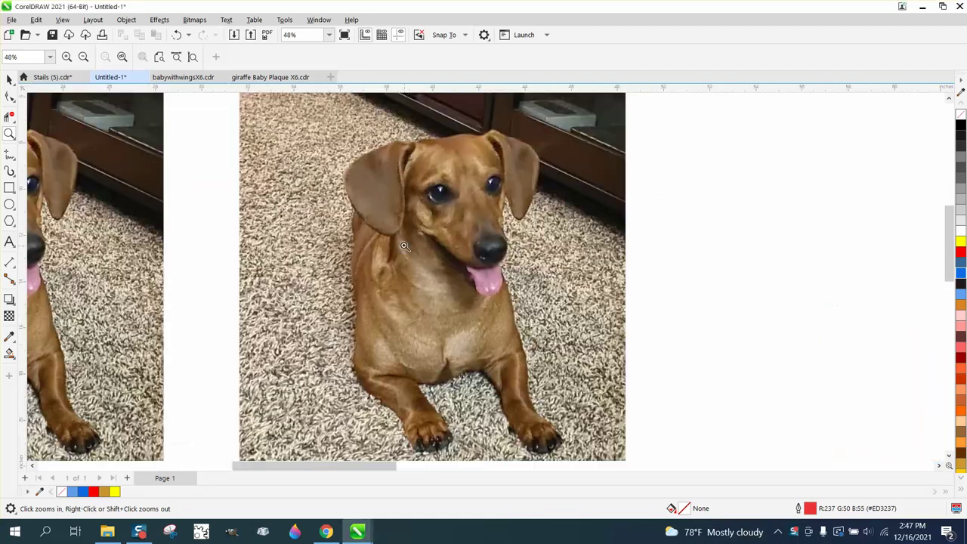
right_click(404, 246)
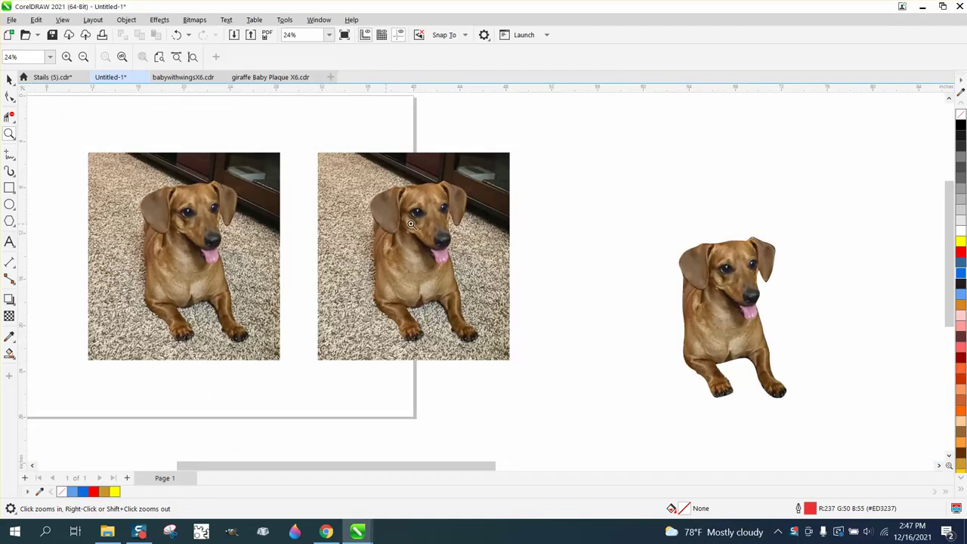
scroll(410, 231, down, 1)
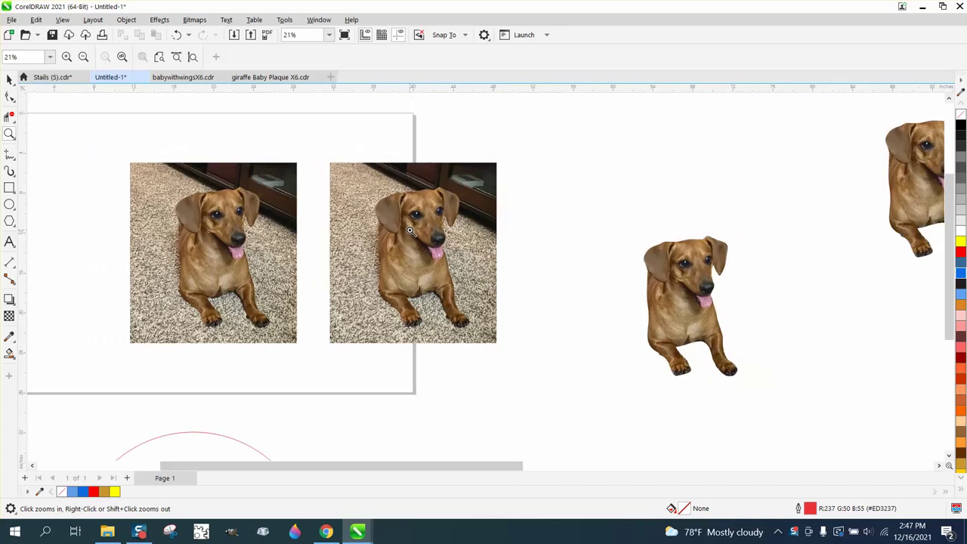
scroll(410, 230, down, 1)
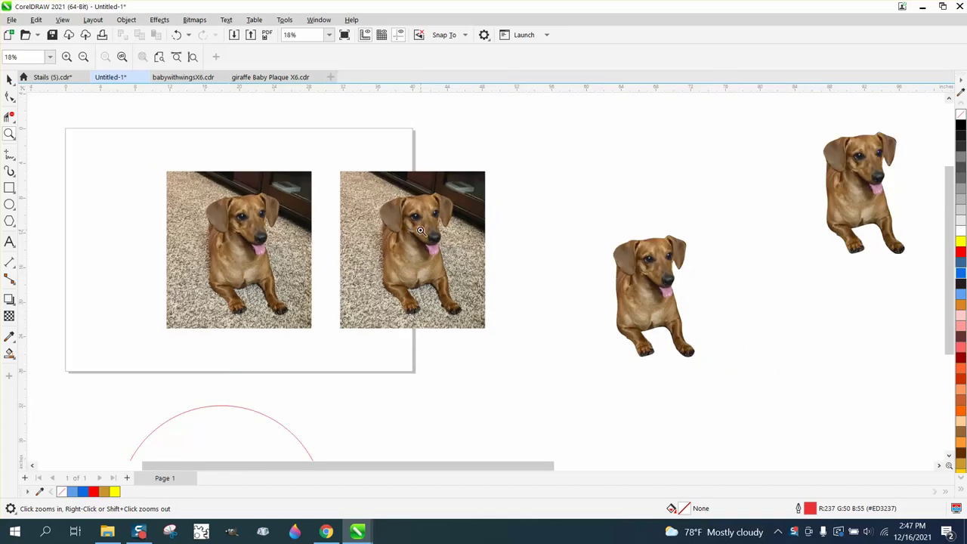
scroll(420, 230, down, 1)
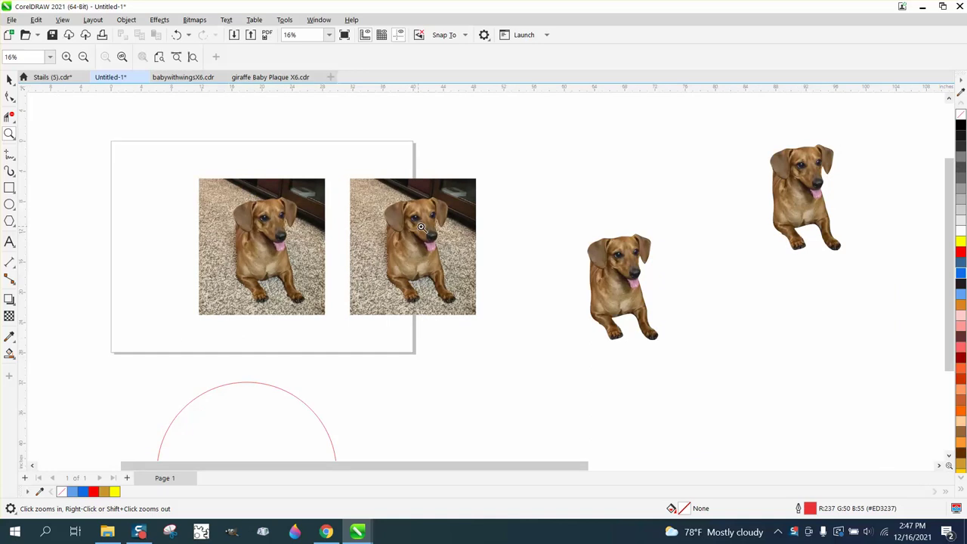
drag(357, 195, 500, 318)
scroll(603, 174, down, 2)
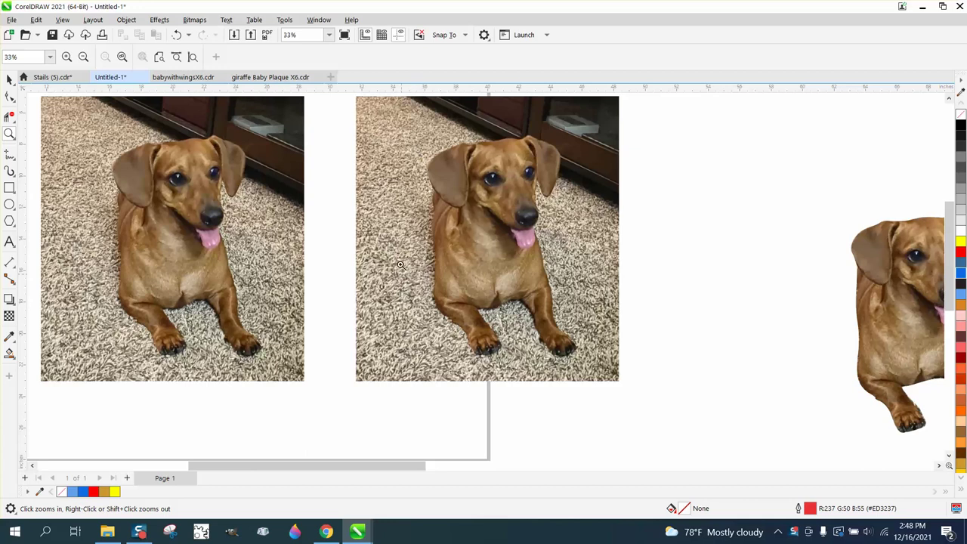
drag(465, 320, 469, 322)
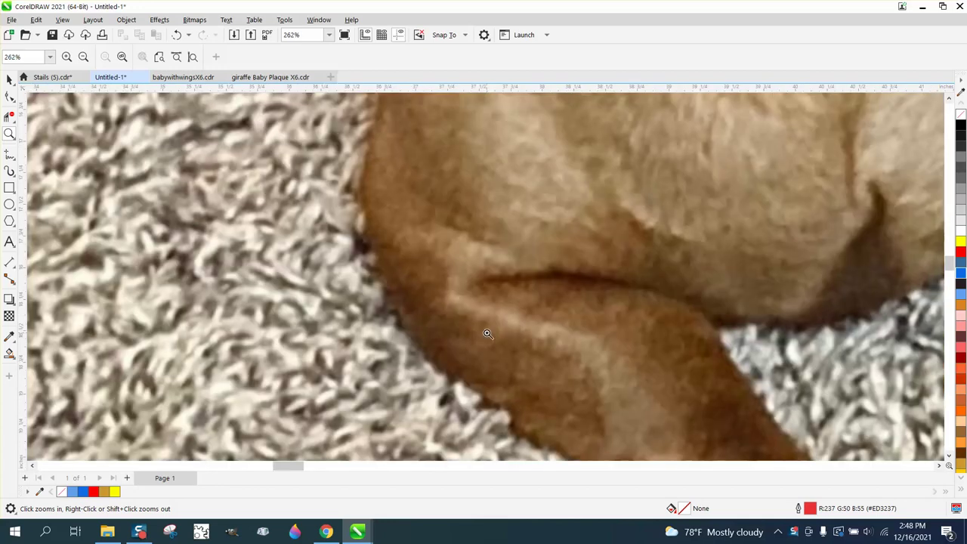
scroll(369, 278, down, 5)
scroll(295, 250, down, 5)
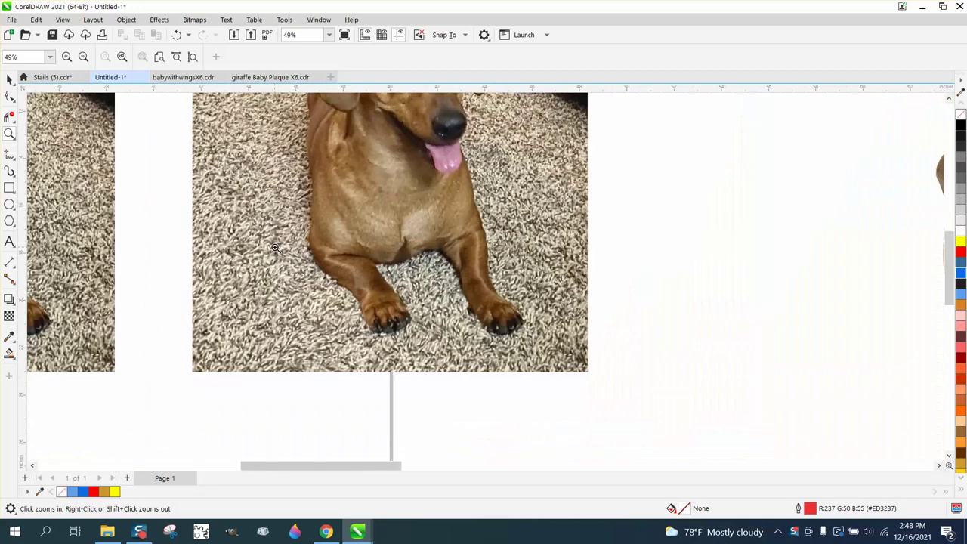
drag(646, 156, 821, 388)
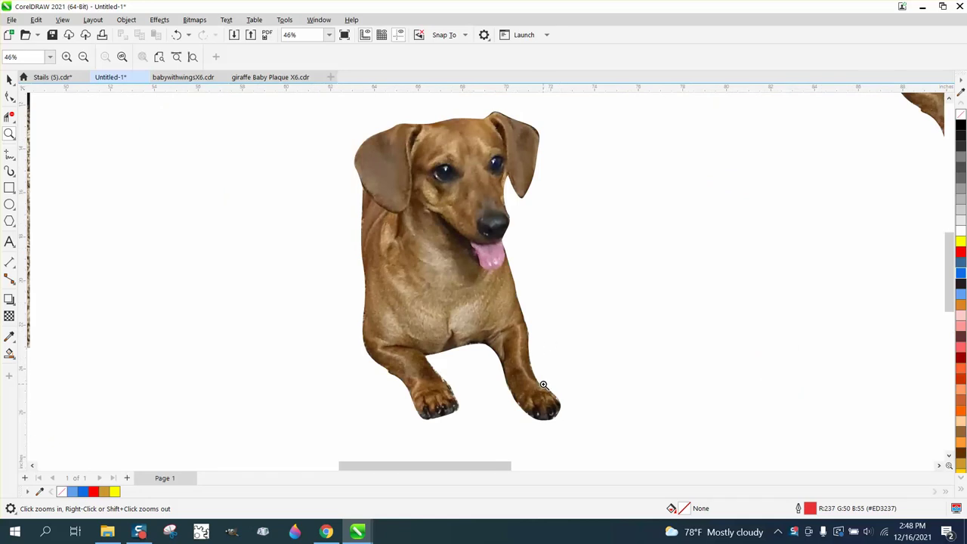
scroll(506, 355, down, 3)
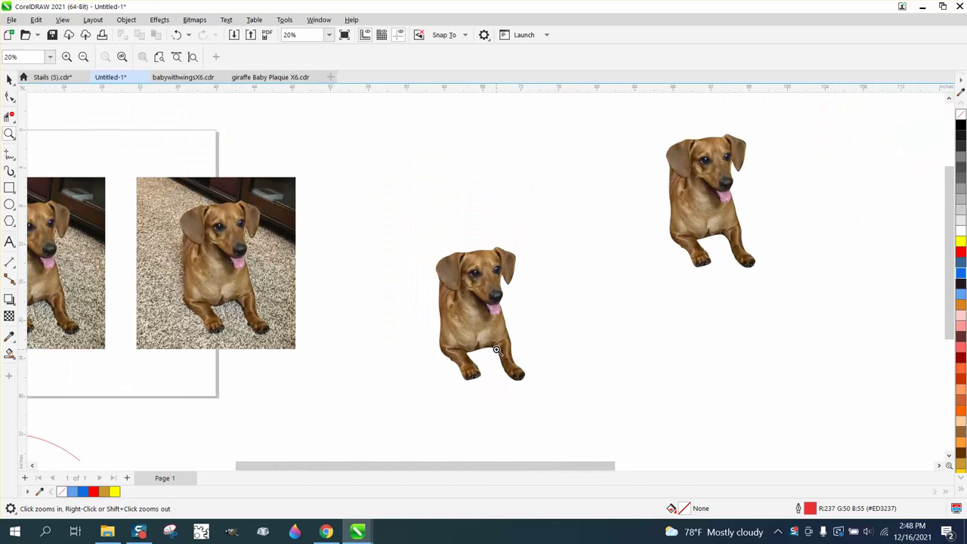
scroll(408, 385, down, 2)
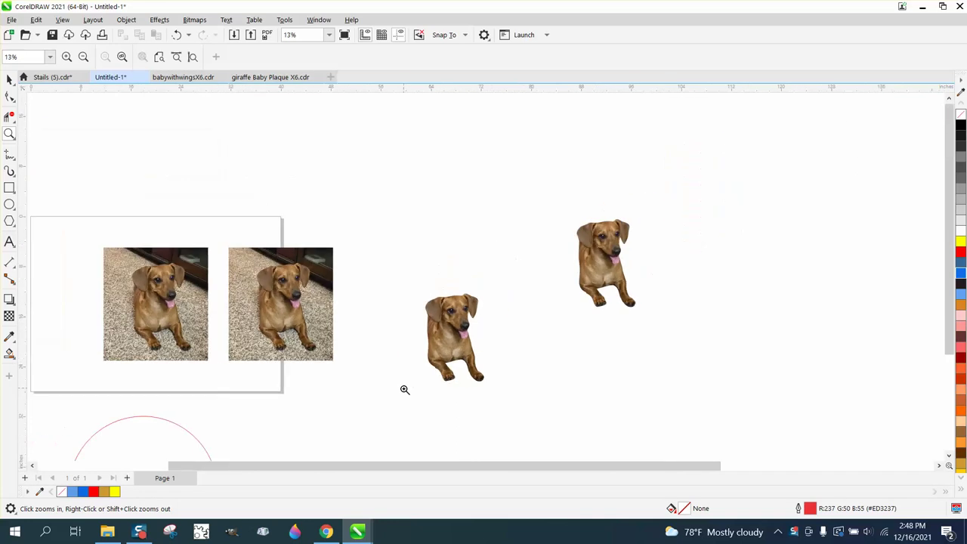
- Briefly open and close Paint 3D, then inspect the small cut-out dog's edges
click(295, 532)
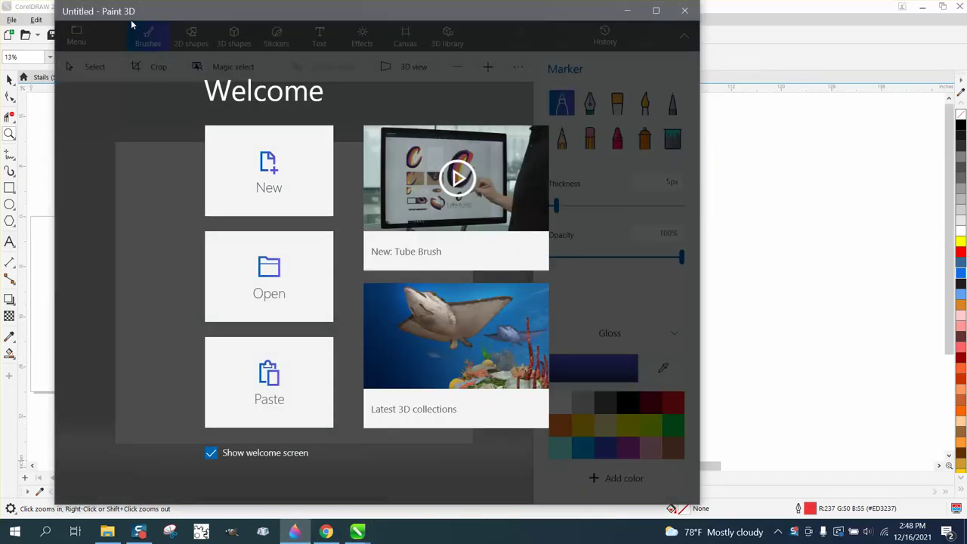
click(684, 11)
scroll(358, 315, down, 1)
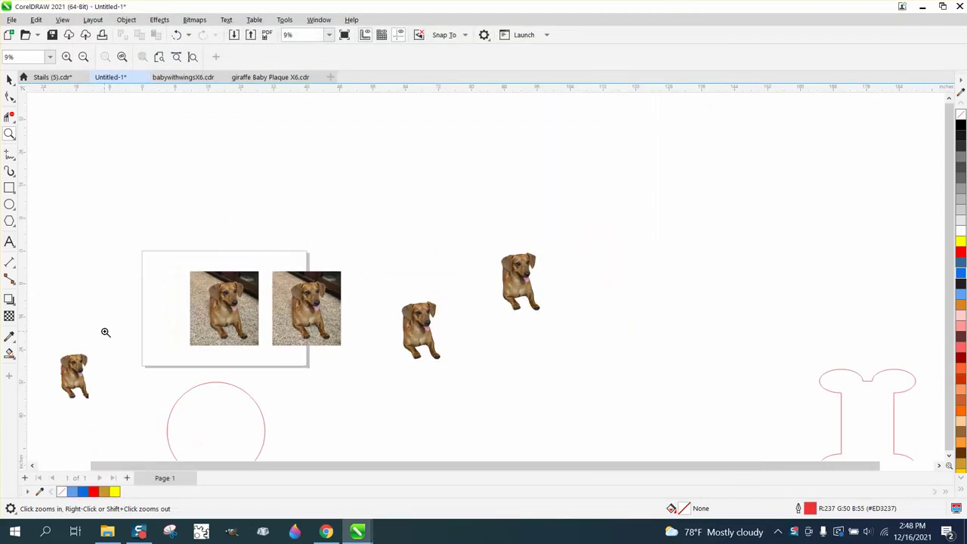
drag(71, 340, 132, 409)
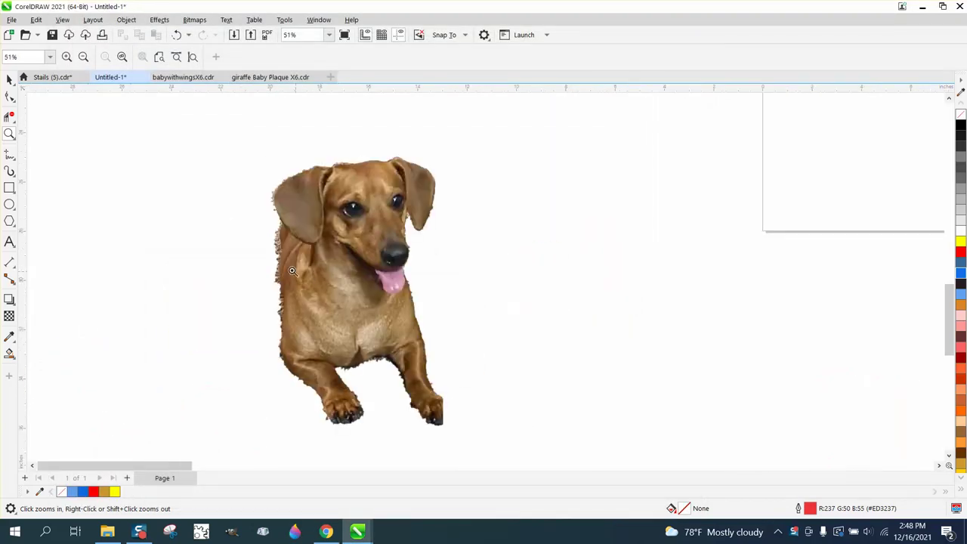
drag(277, 281, 401, 409)
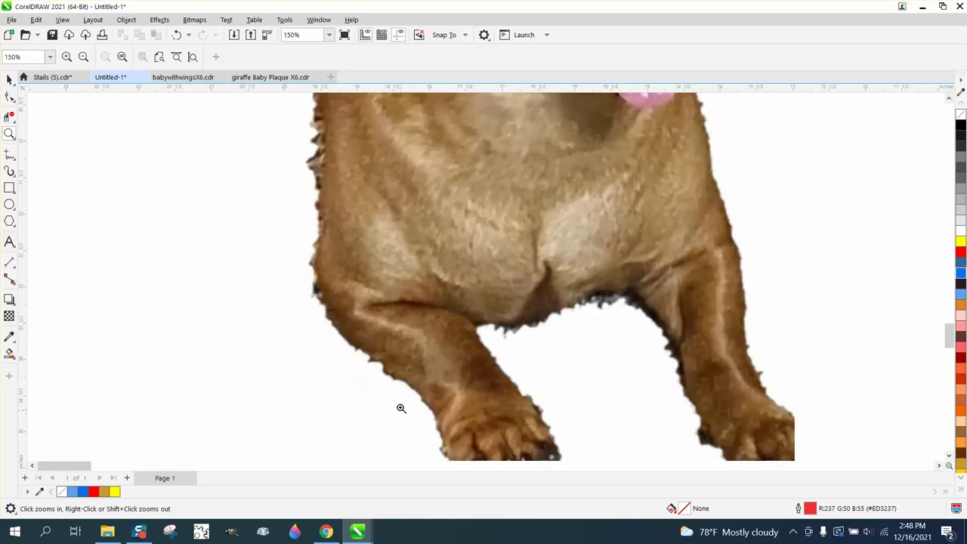
scroll(294, 302, down, 3)
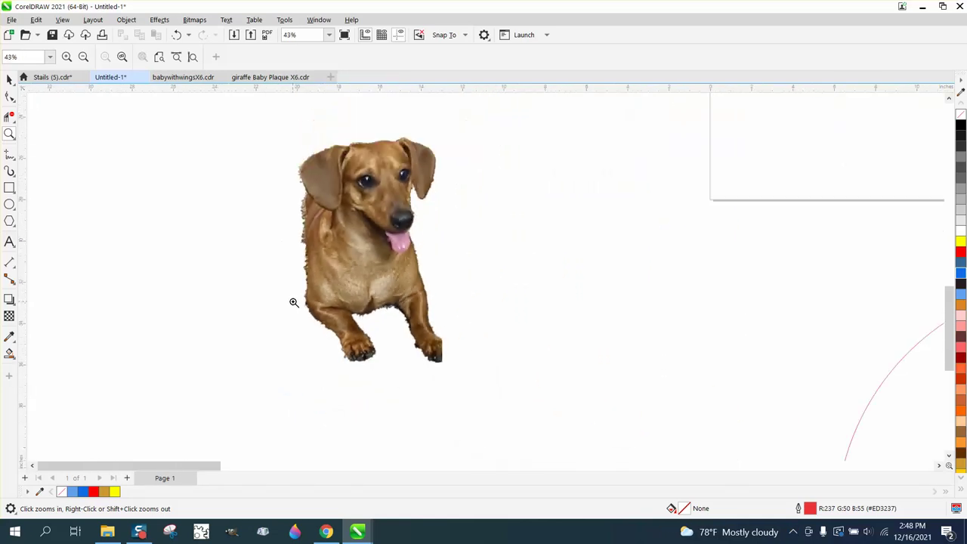
scroll(293, 302, down, 3)
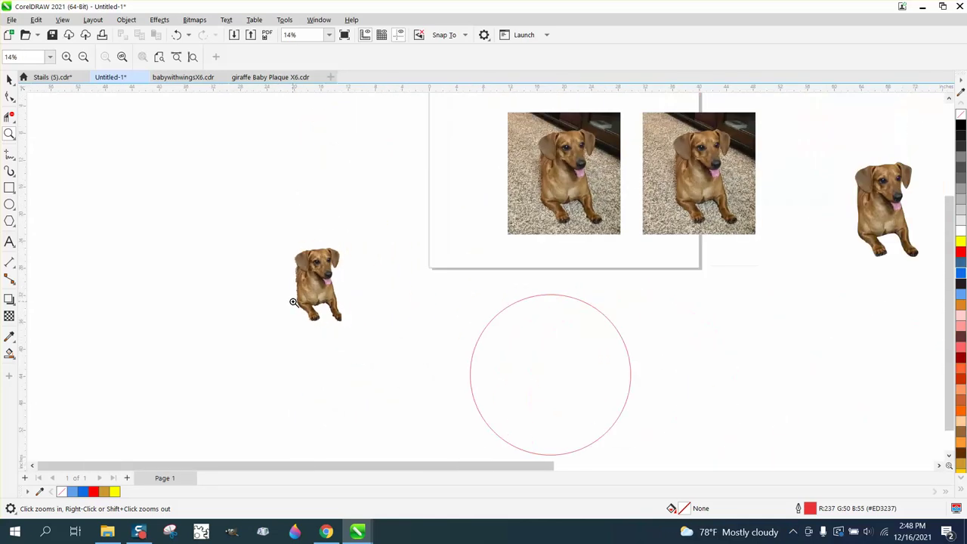
scroll(278, 307, down, 1)
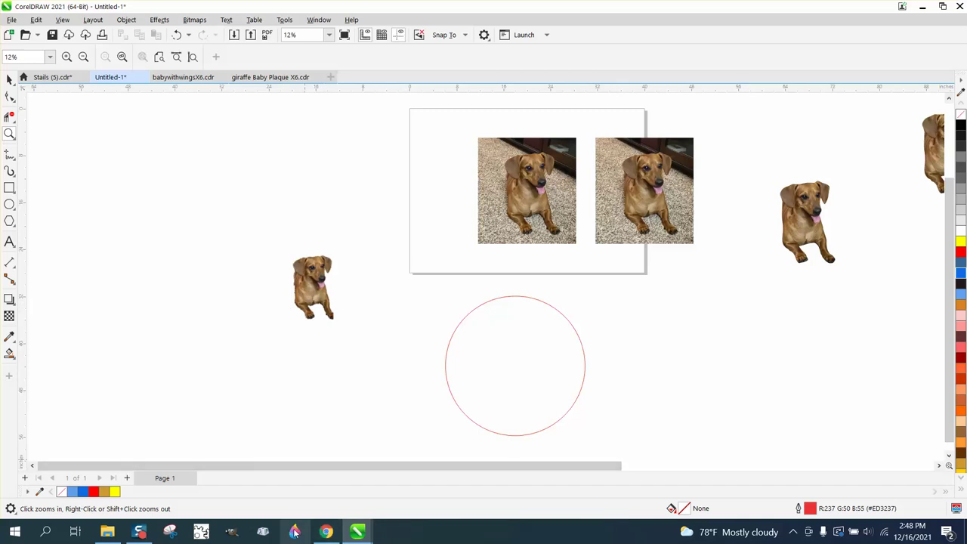
scroll(289, 343, down, 3)
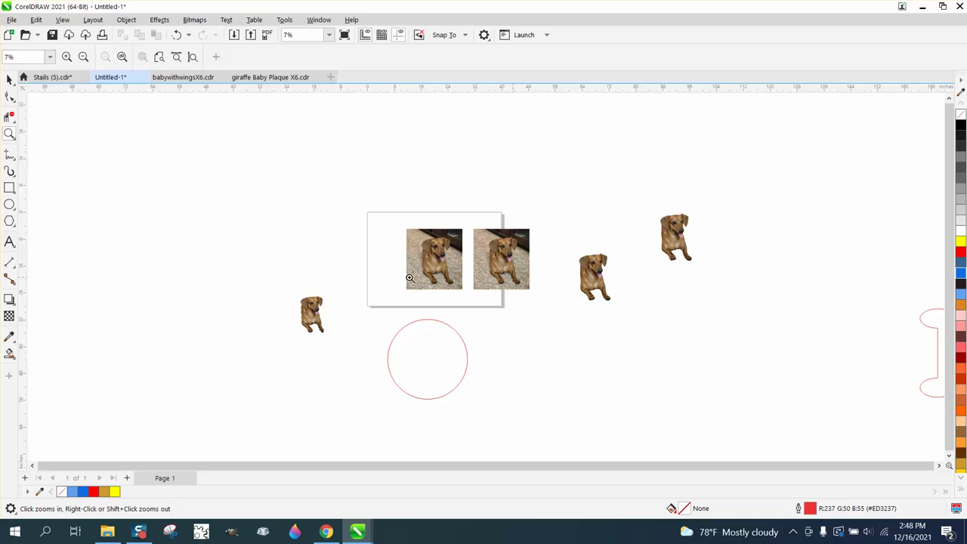
- Draw a blue-filled rectangle and move the cut-out dog onto it
click(9, 188)
drag(641, 294, 740, 412)
click(961, 277)
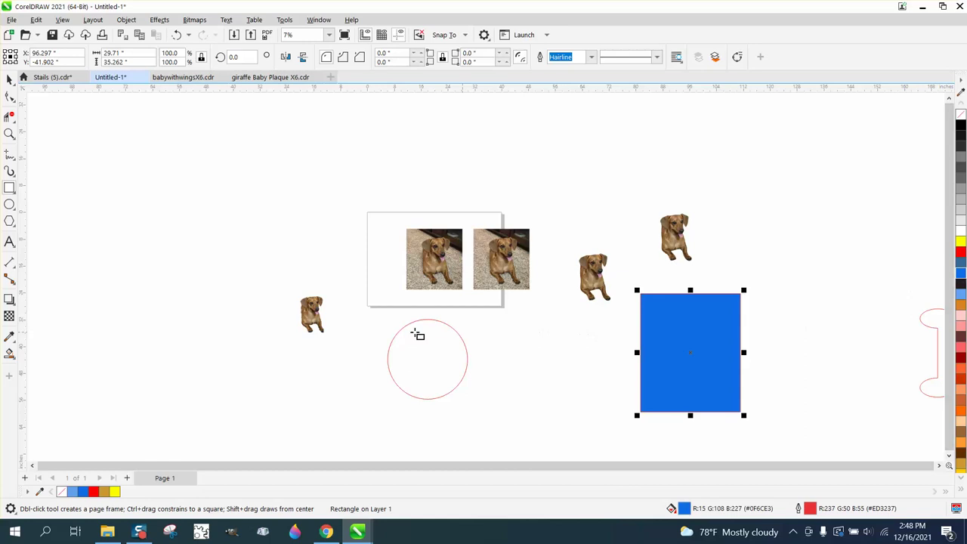
click(10, 80)
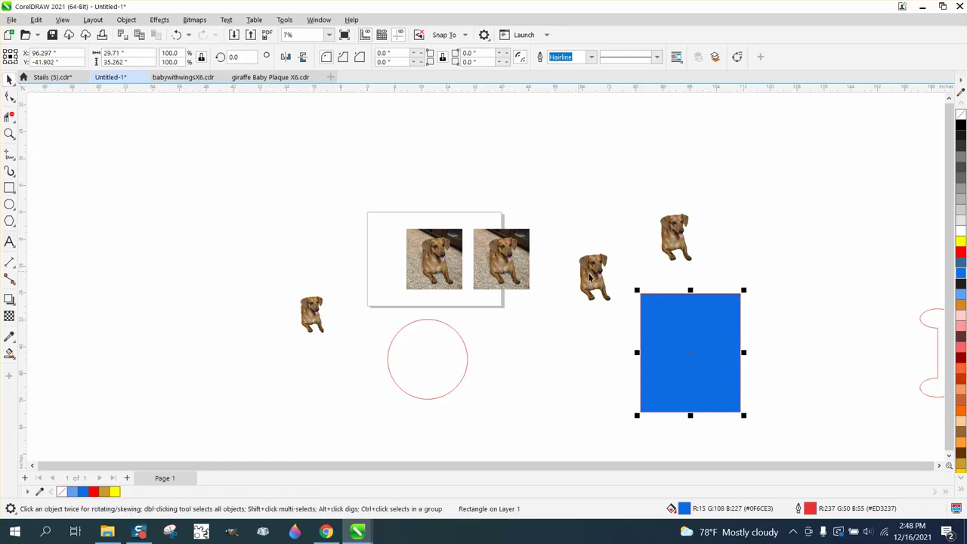
mouse_move(597, 276)
mouse_down()
mouse_move(610, 275)
mouse_move(514, 347)
mouse_move(433, 357)
mouse_move(697, 356)
mouse_move(686, 356)
mouse_up()
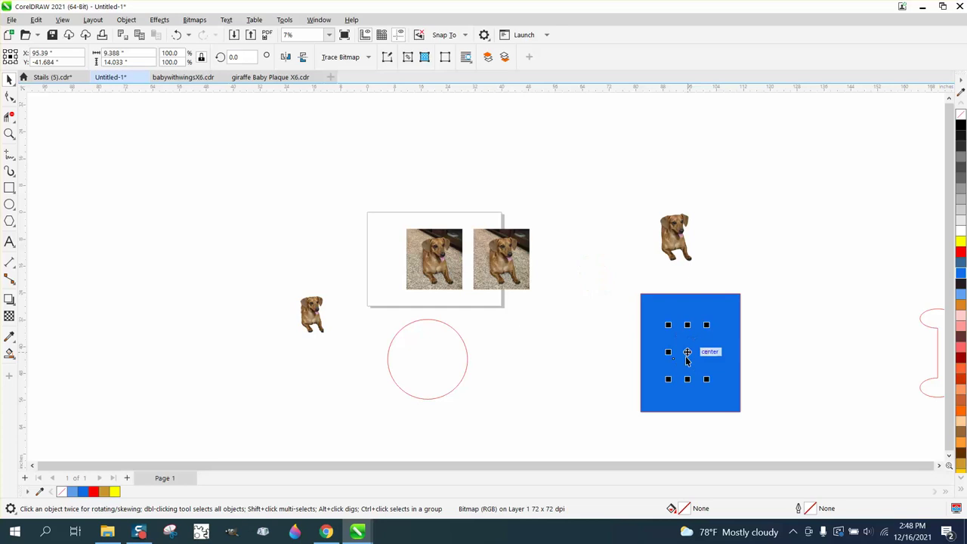
- Bring the dog To Front of Page and zoom in to check it over the rectangle
click(126, 20)
mouse_move(155, 207)
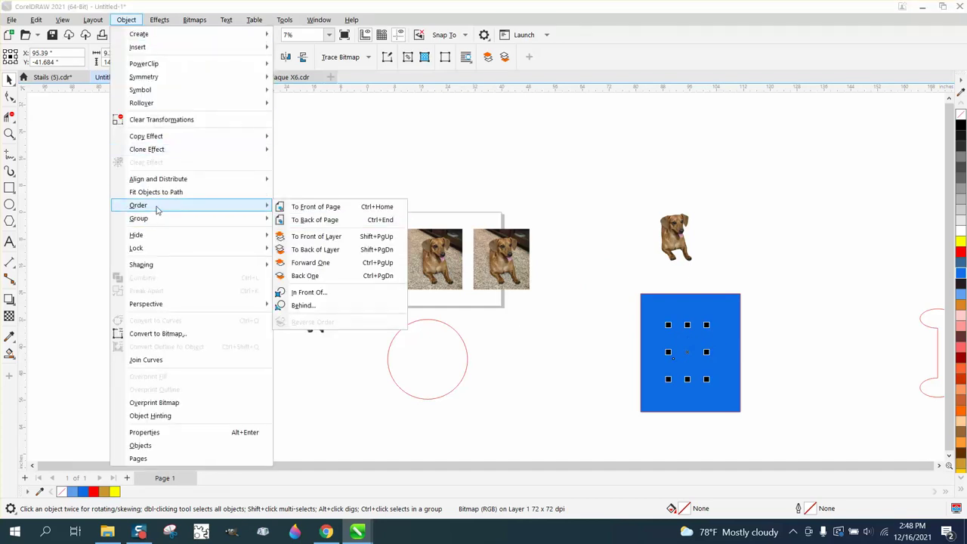
click(309, 207)
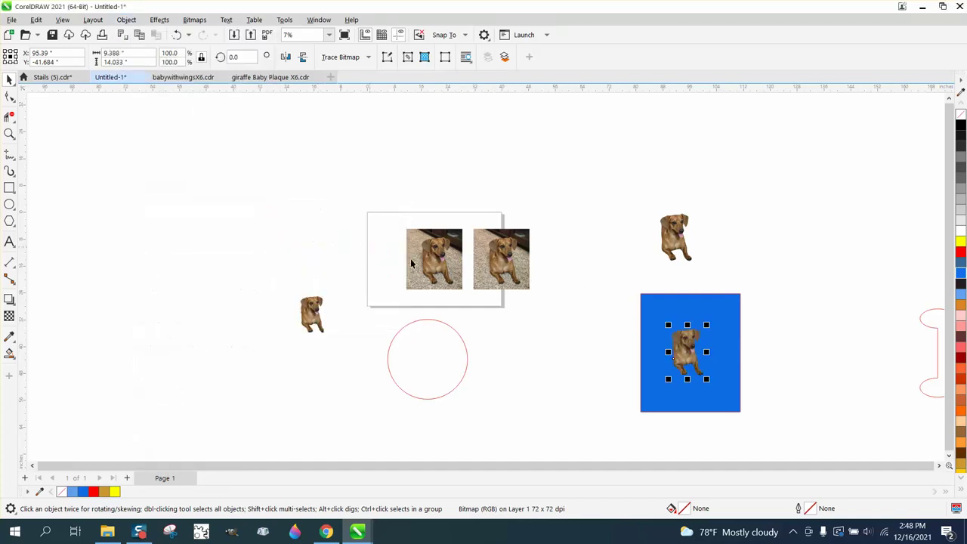
click(9, 134)
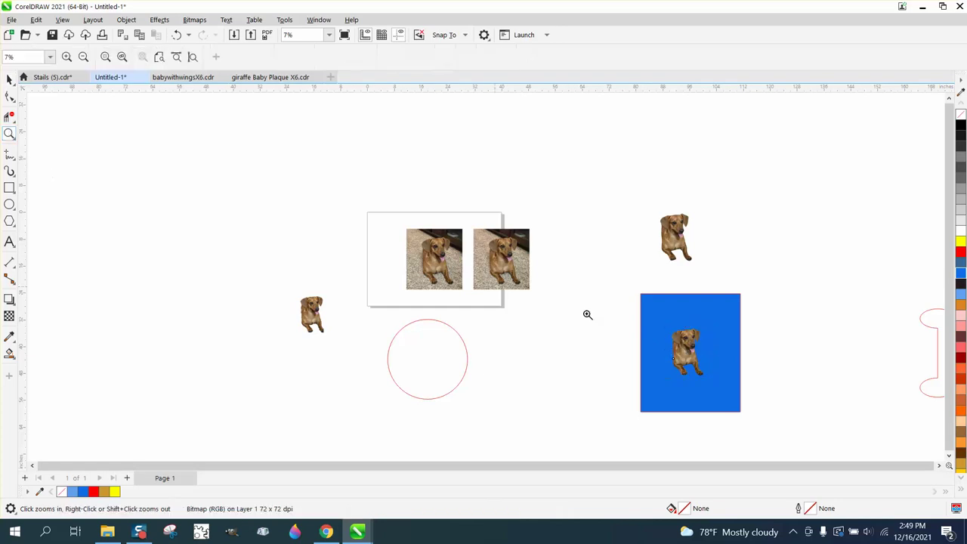
drag(646, 327, 788, 378)
scroll(408, 296, down, 2)
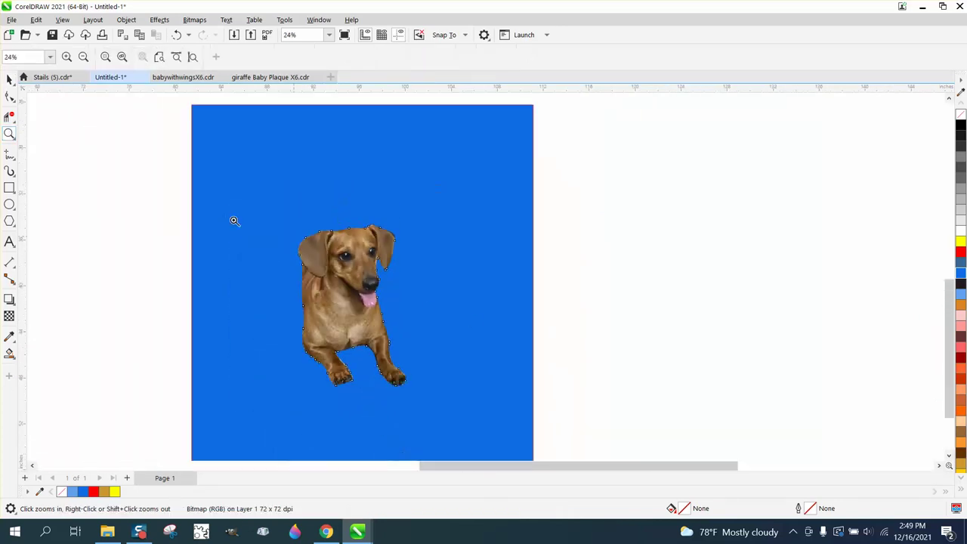
click(9, 79)
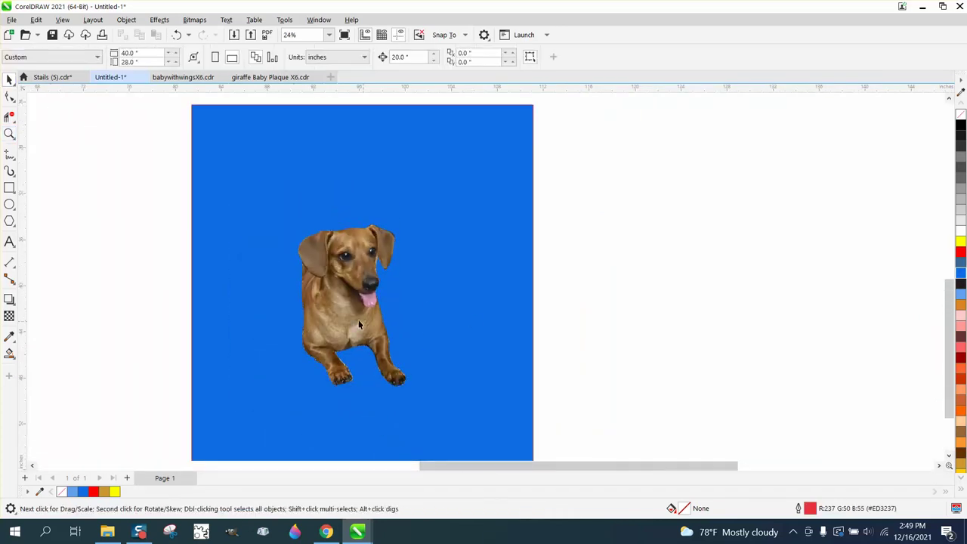
scroll(392, 305, down, 3)
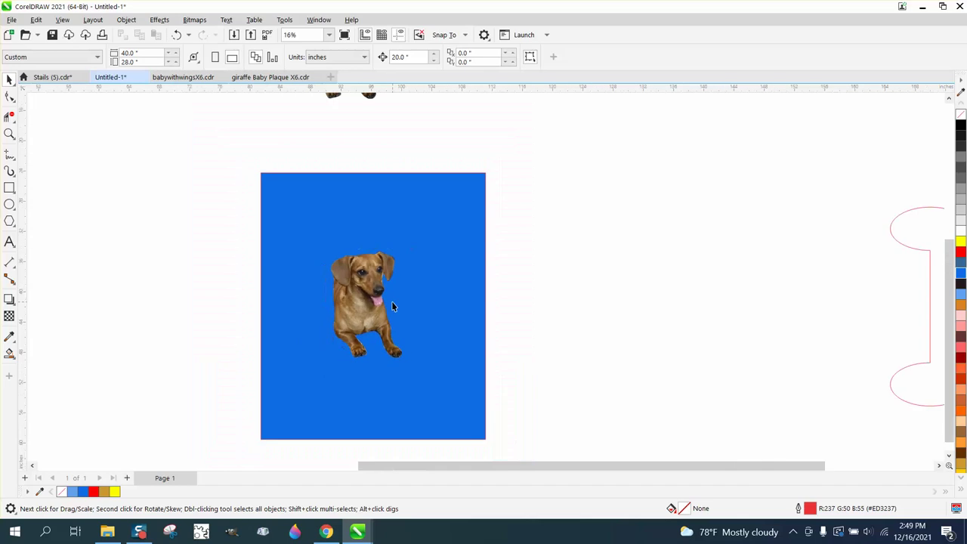
scroll(442, 307, down, 1)
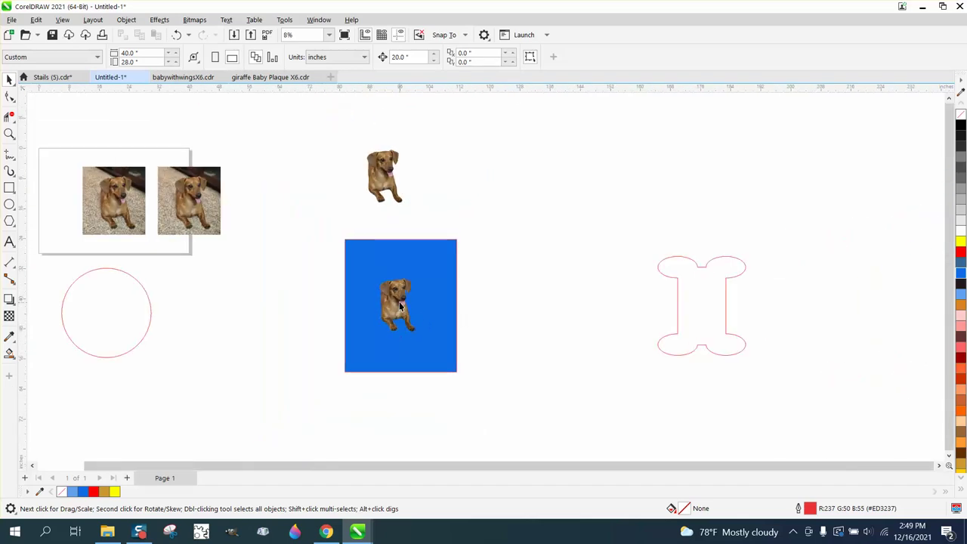
- Place the dog inside the circle outline and Smart Fill a yellow circle, nudged right
drag(380, 312, 227, 329)
drag(301, 321, 81, 310)
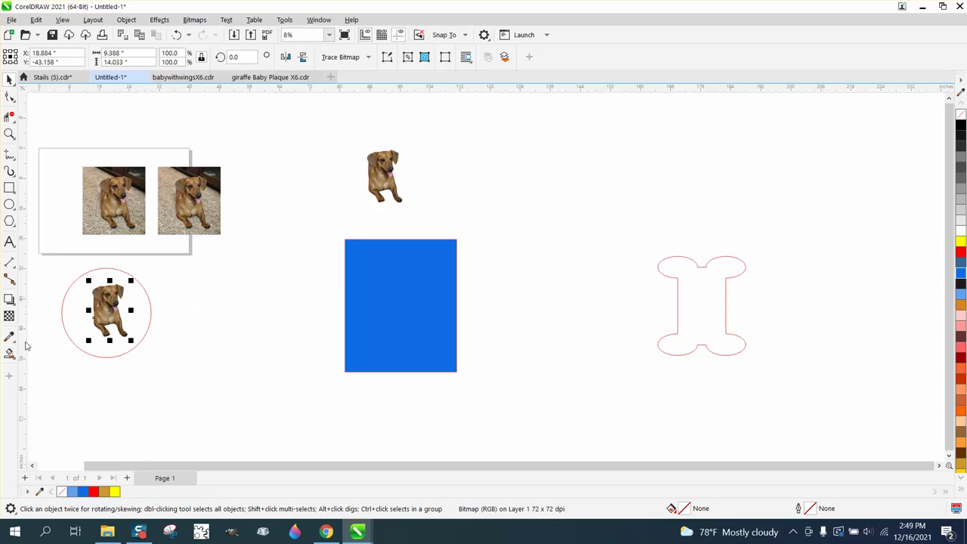
click(9, 353)
click(134, 309)
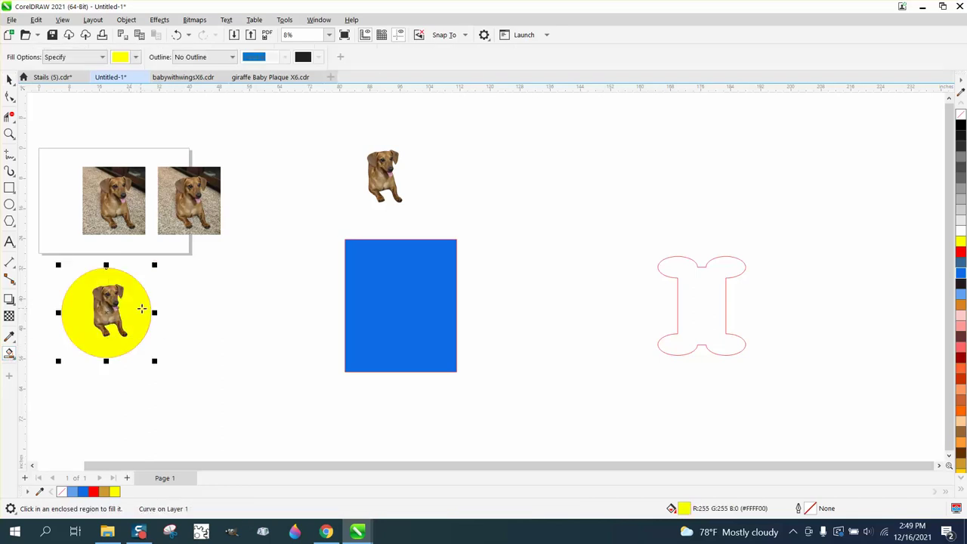
key(Right)
key(Right)
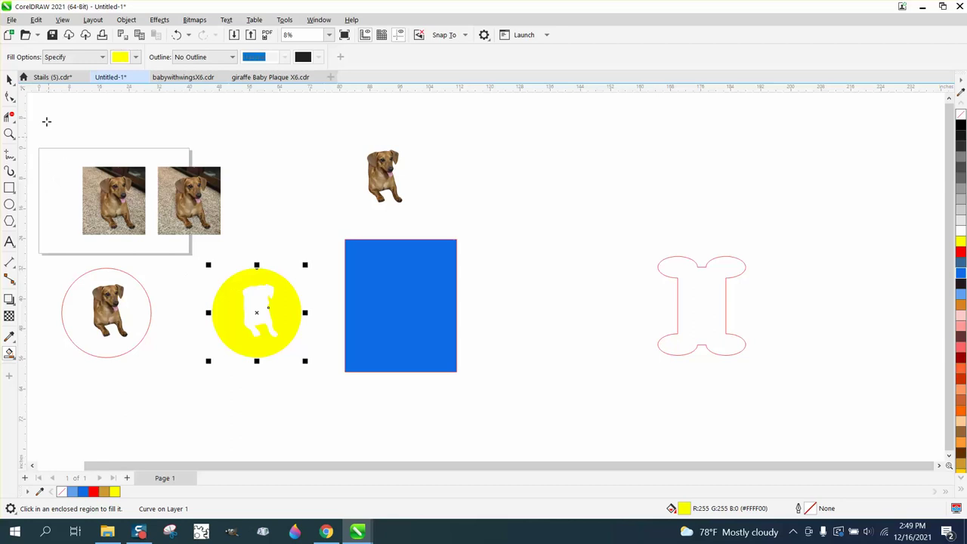
click(10, 79)
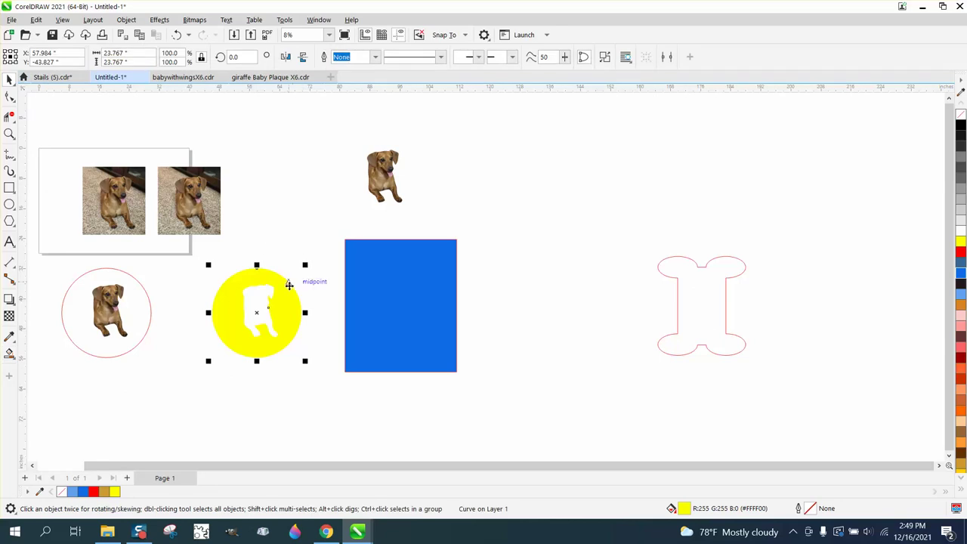
click(288, 251)
click(286, 283)
- Open Effects > Creative > Vignette on the yellow circle with the Circle shape
click(159, 20)
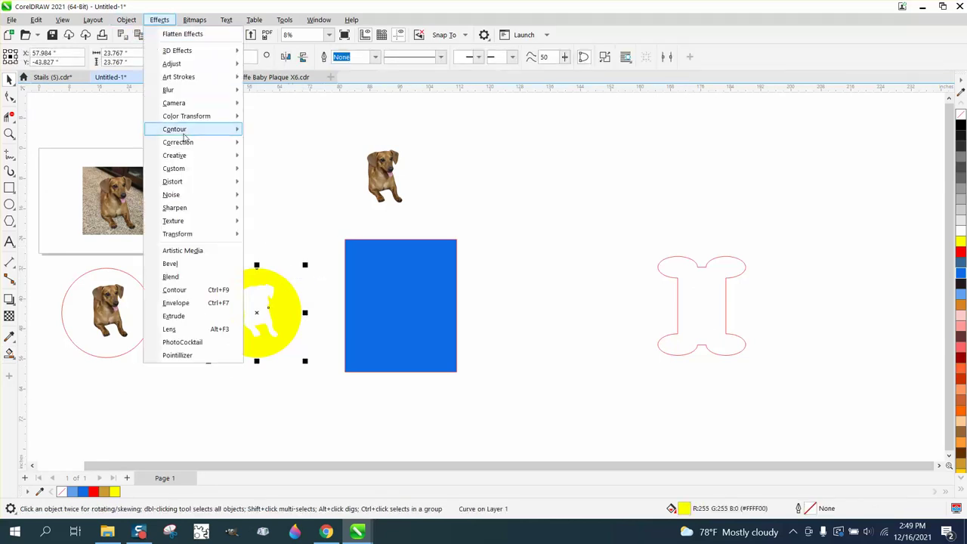
mouse_move(184, 155)
click(283, 278)
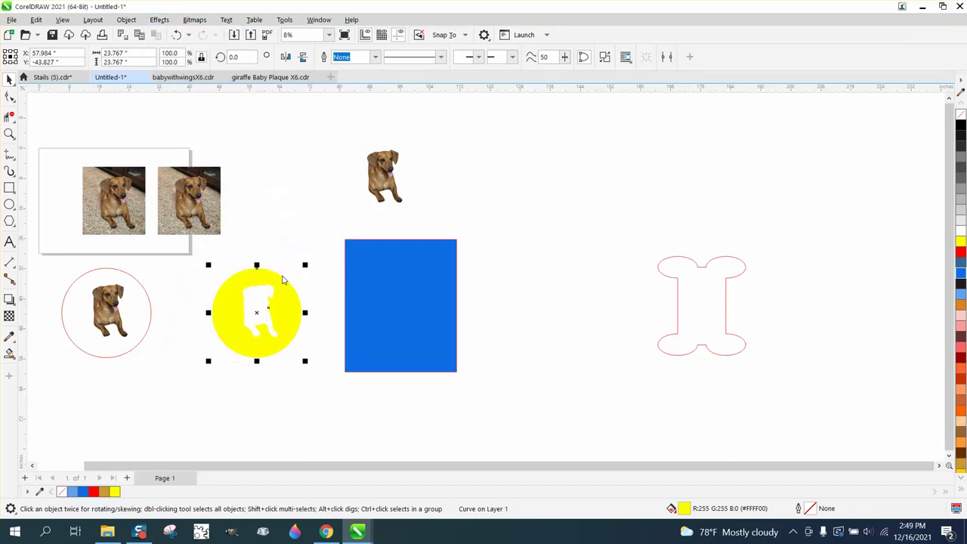
click(423, 238)
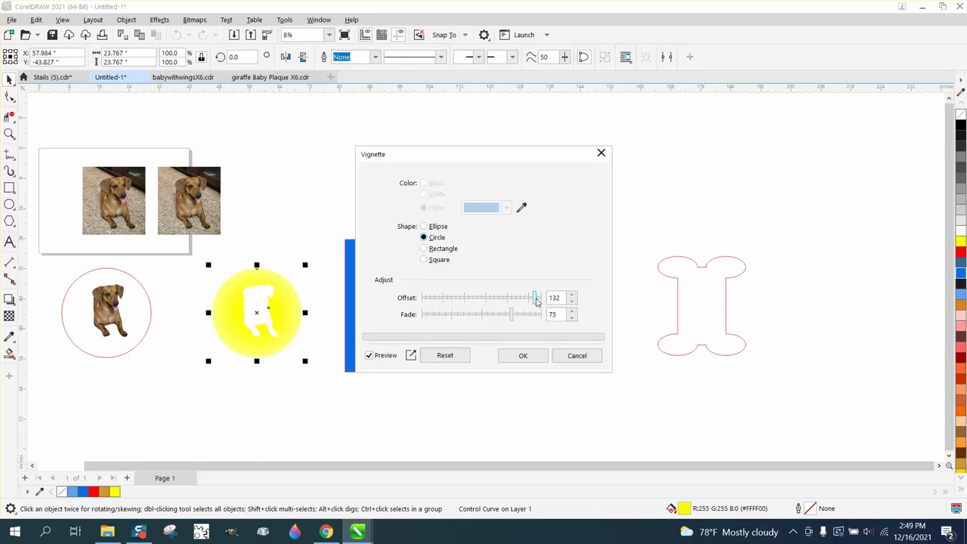
- Adjust the Vignette sliders to offset about 101 and fade 35
drag(537, 298, 542, 299)
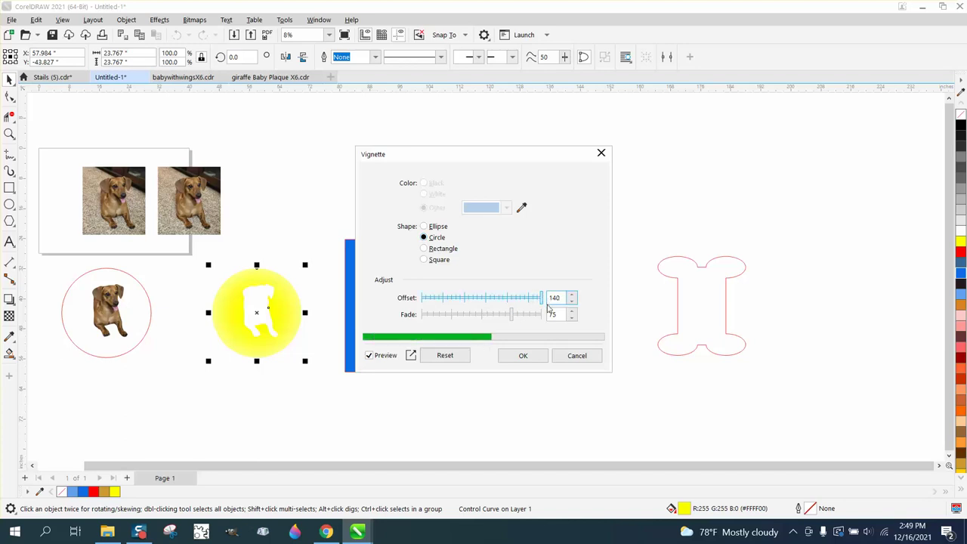
drag(512, 323, 543, 323)
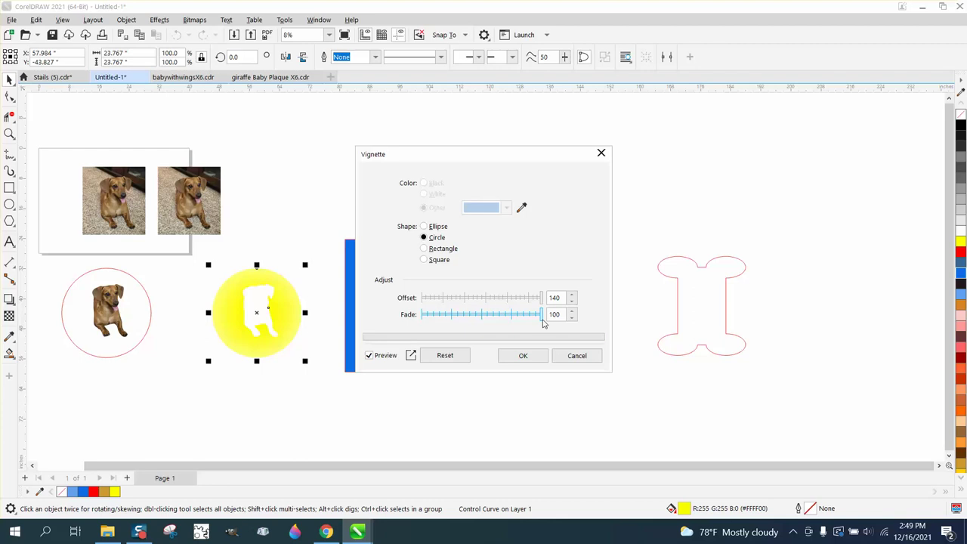
drag(541, 323, 467, 320)
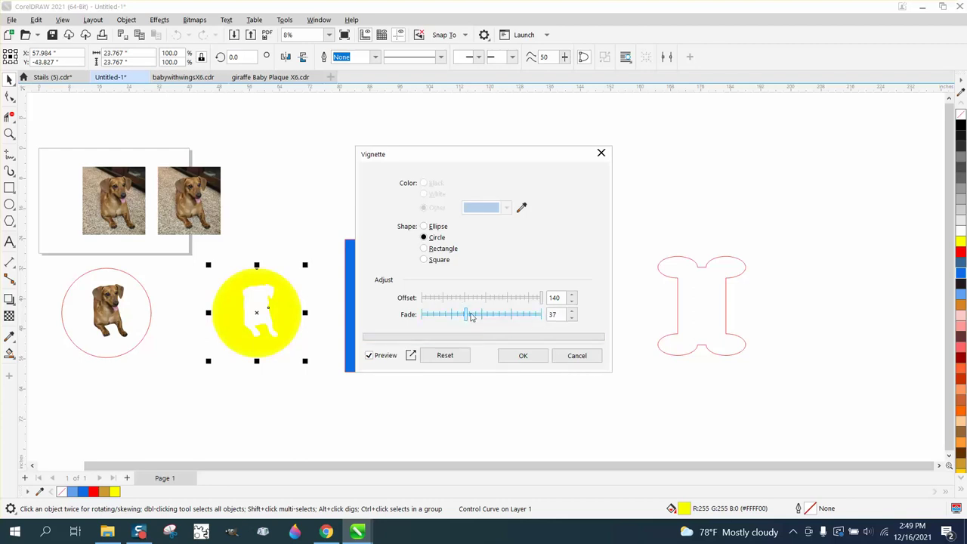
drag(466, 316, 463, 315)
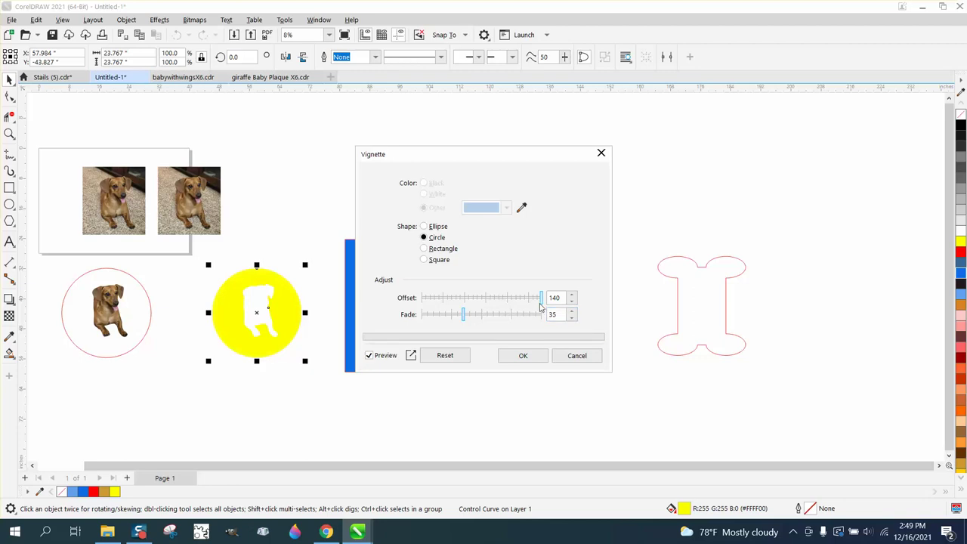
drag(540, 300, 508, 300)
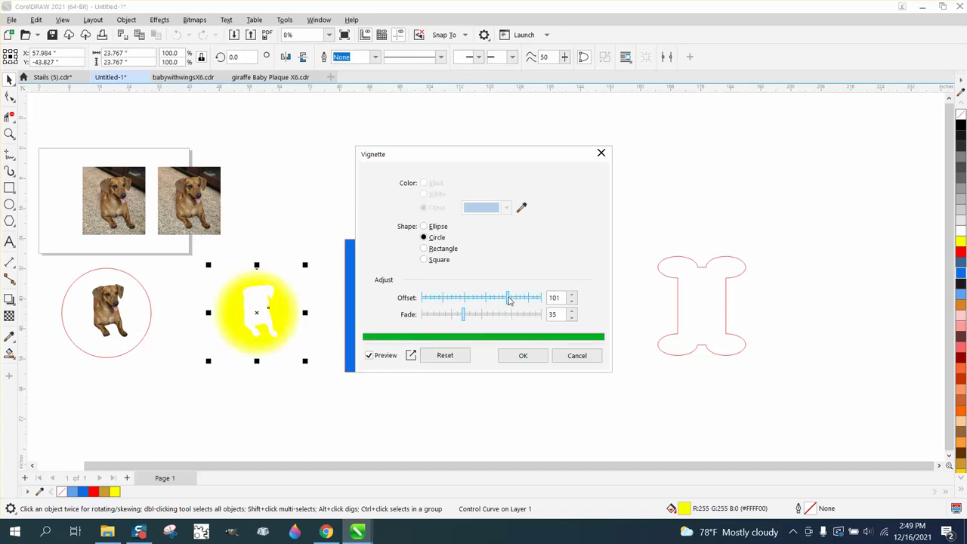
- Apply the vignette, then move the dog and yellow vignette together onto the blue rectangle
click(524, 354)
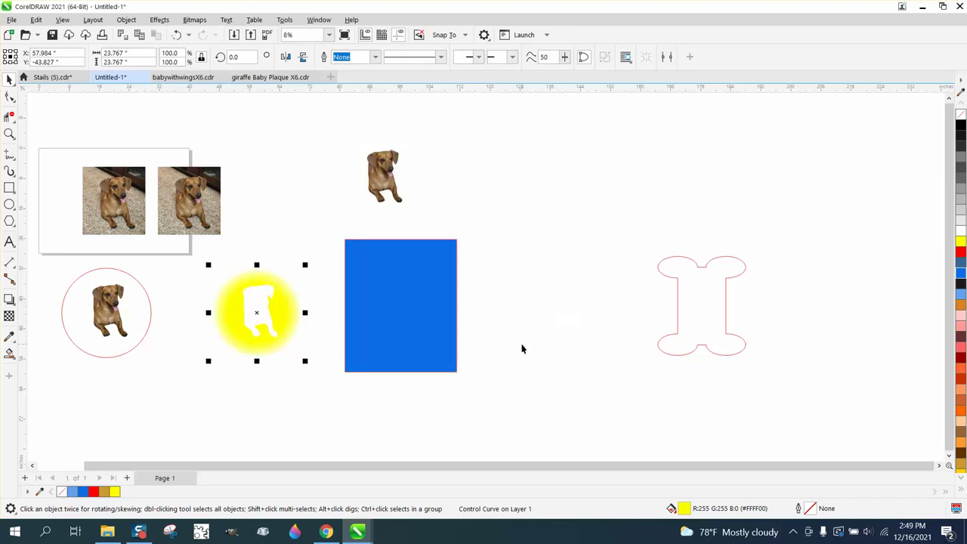
click(115, 306)
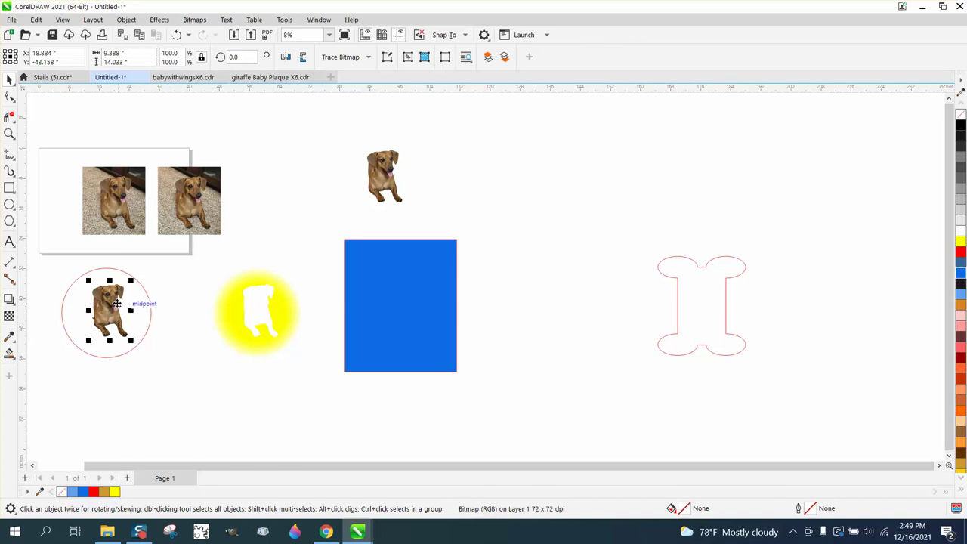
key(Right)
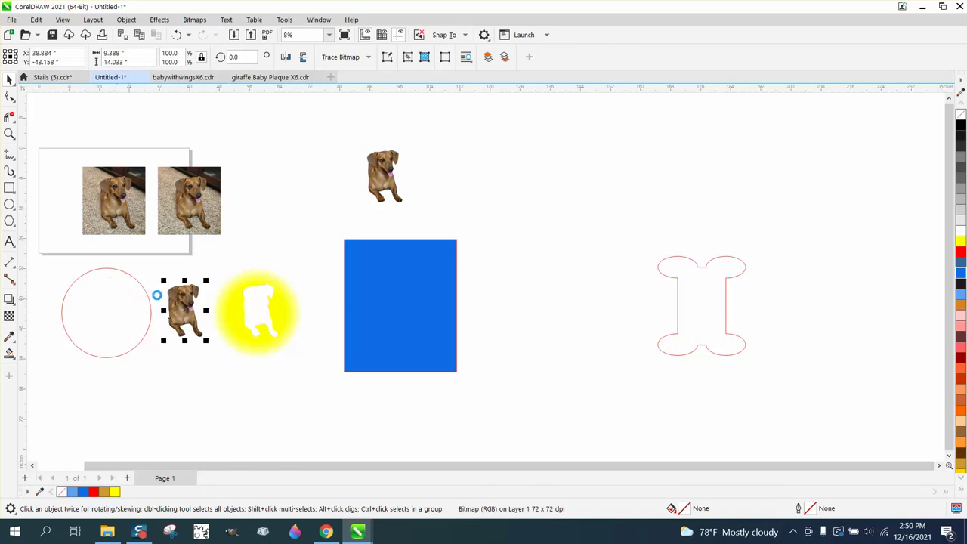
key(Right)
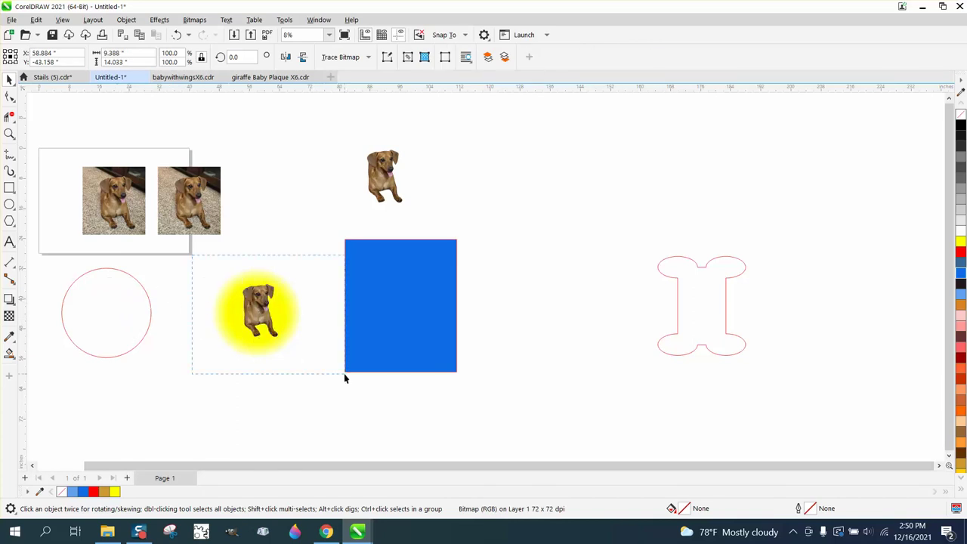
drag(344, 374, 352, 376)
key(Right)
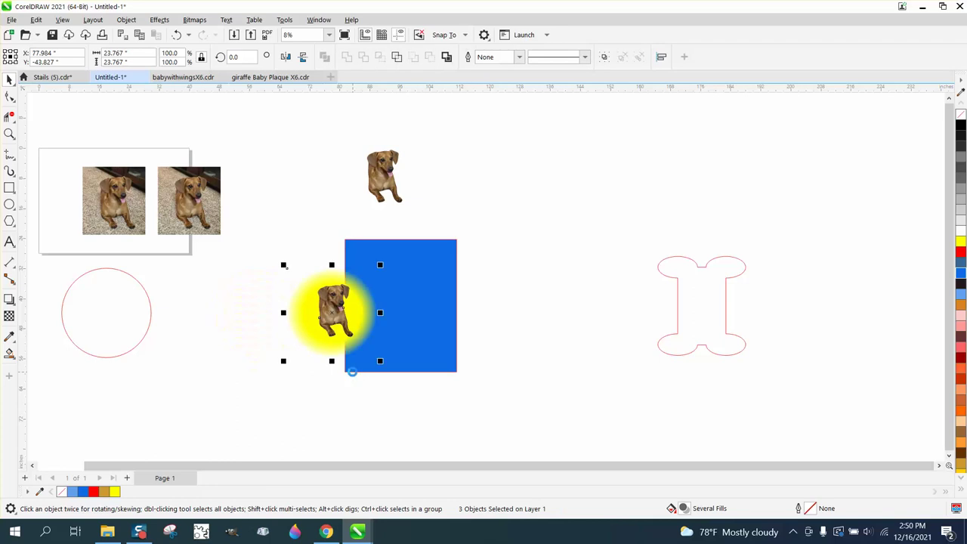
key(Right)
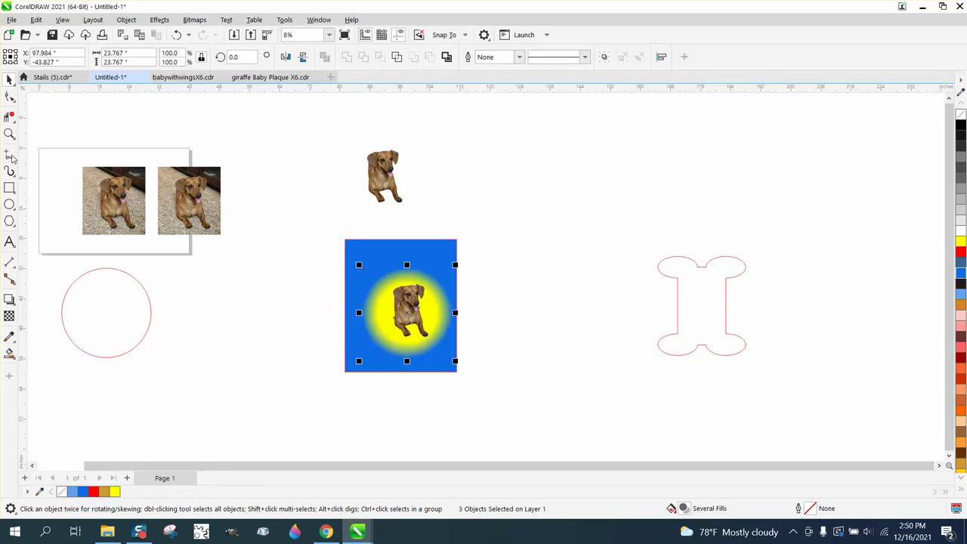
- Zoom in on the yellow-vignette dog panel, zoom back out, and deselect everything
click(10, 134)
drag(317, 265, 475, 354)
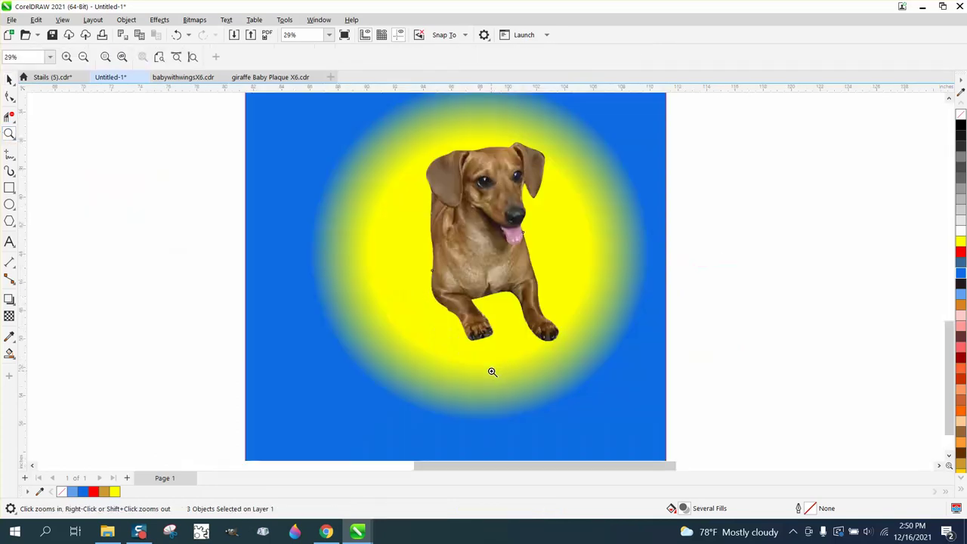
scroll(272, 330, down, 1)
scroll(265, 321, down, 2)
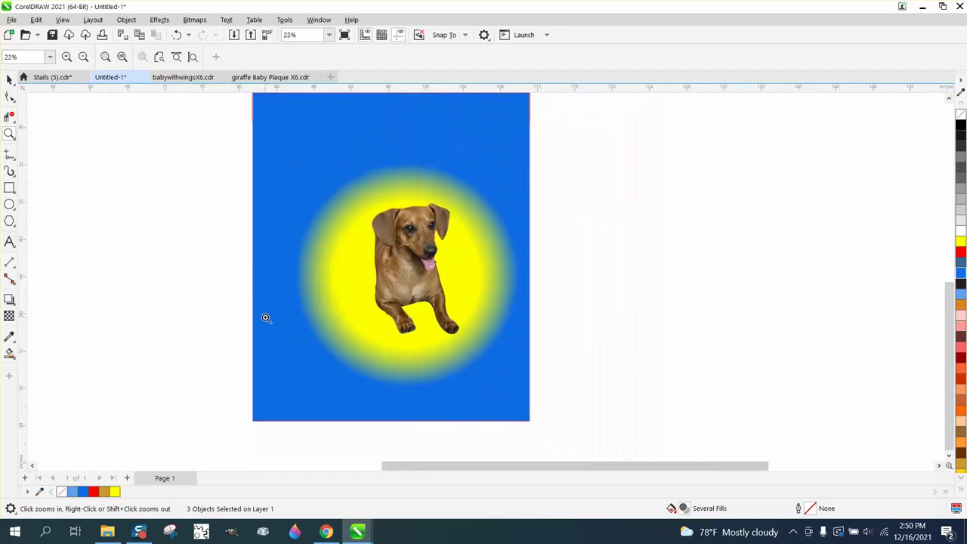
scroll(345, 318, down, 3)
scroll(342, 313, down, 2)
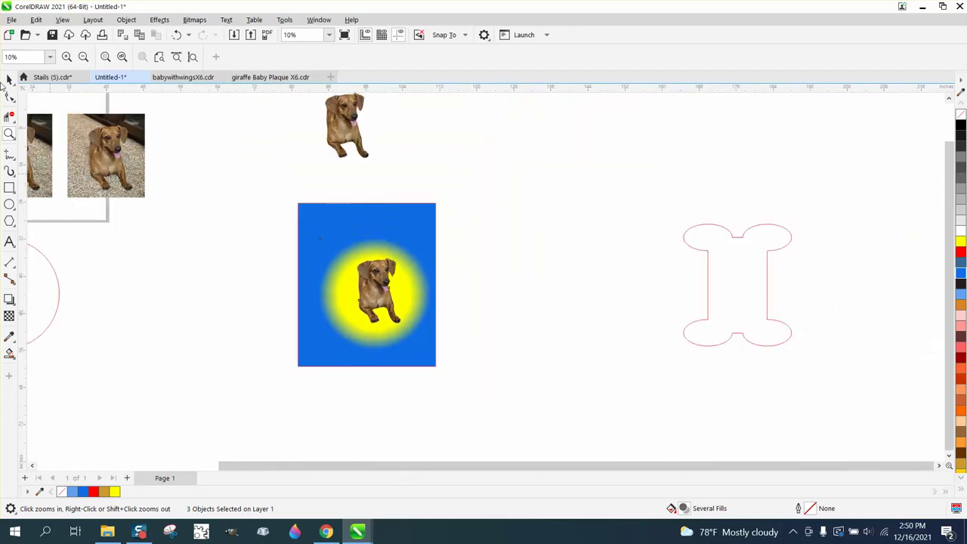
click(10, 79)
click(476, 242)
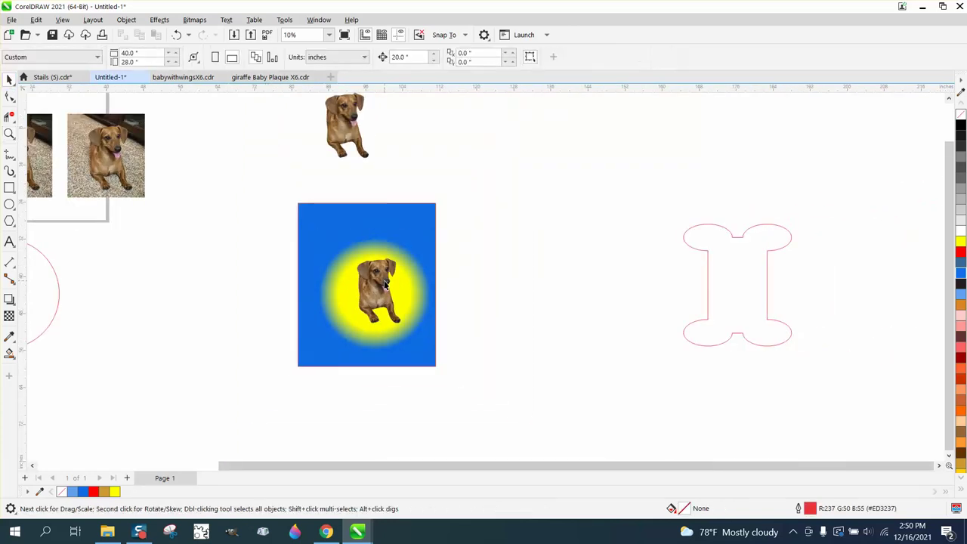
- Move the dog into the bone outline and Smart Fill the bone around it
drag(383, 283, 746, 278)
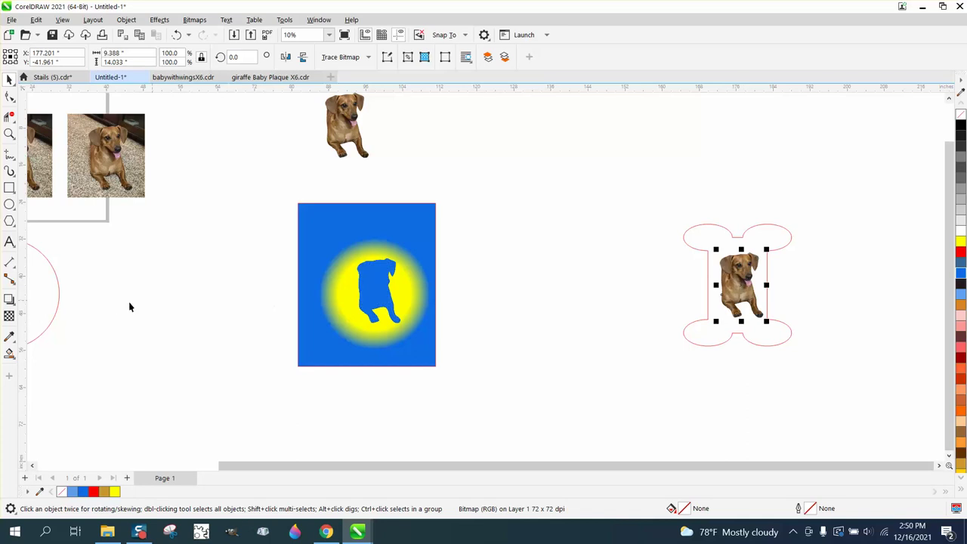
click(9, 353)
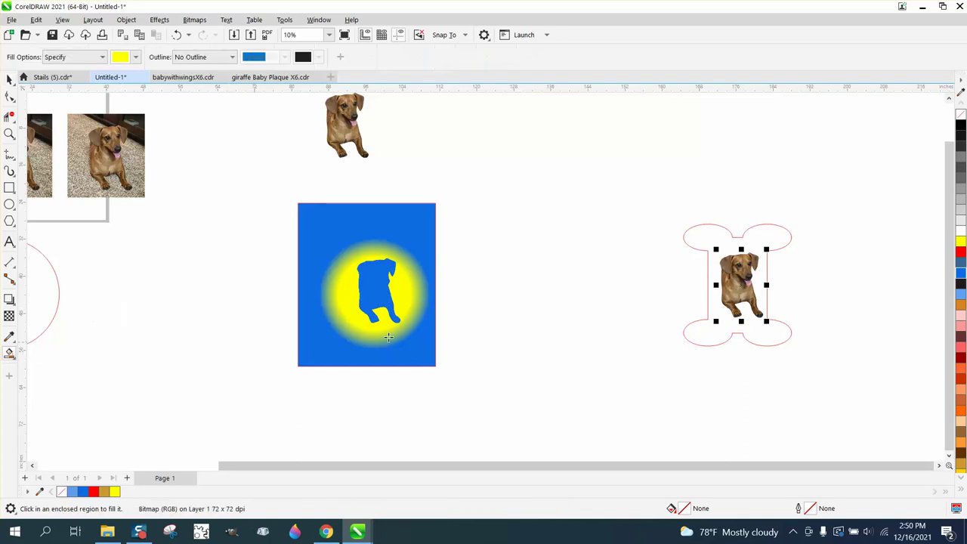
click(712, 329)
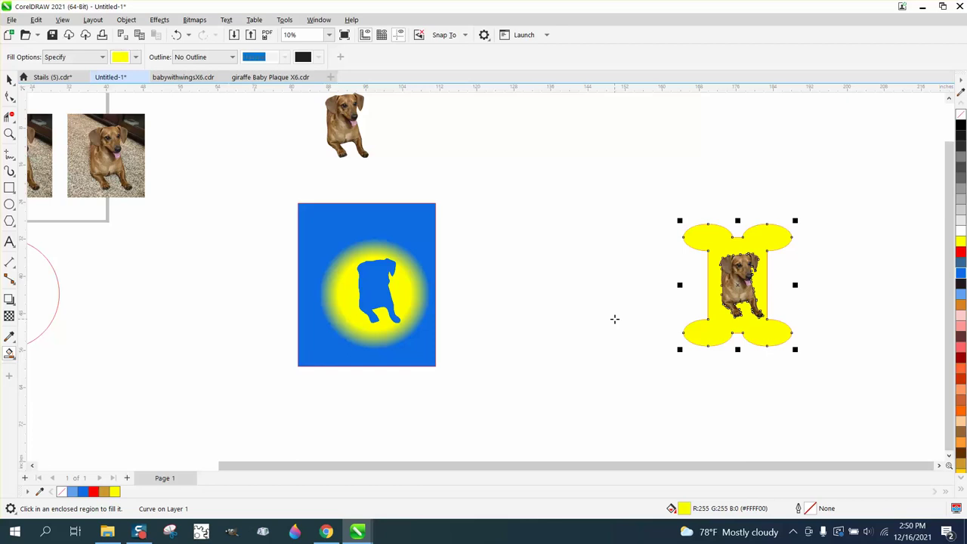
- Shift the new filled bone left of the outline and colour it red
click(10, 80)
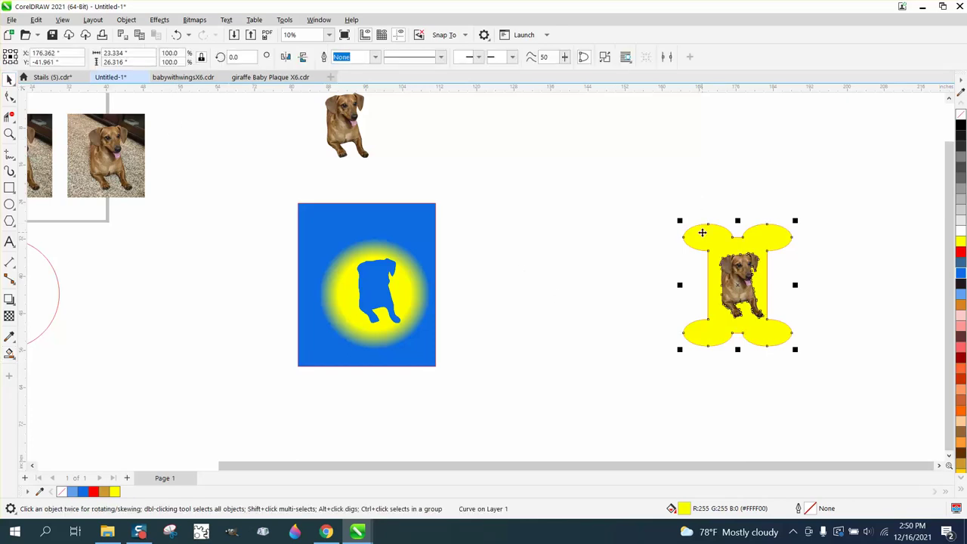
click(703, 232)
key(Left)
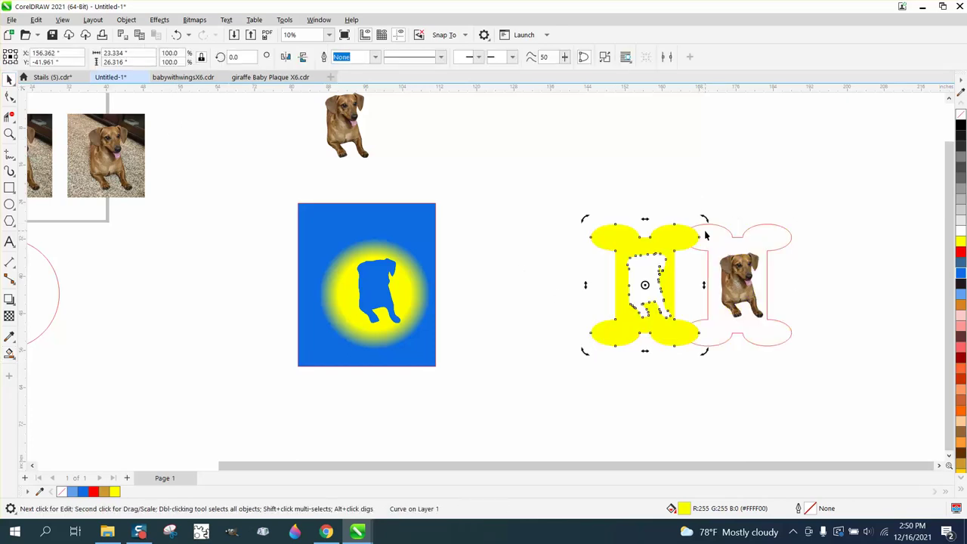
click(960, 252)
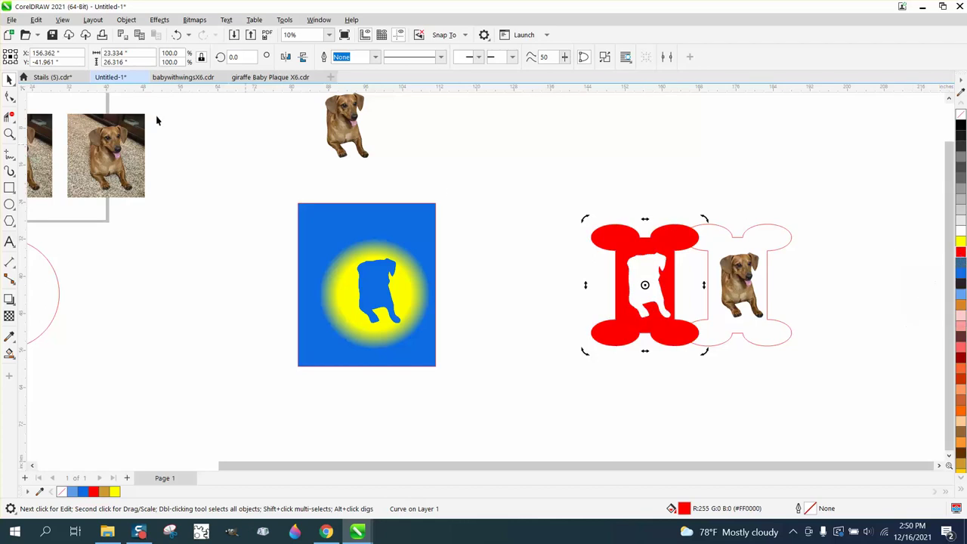
- Apply Effects > Creative > Vignette to the red bone with offset 127 and fade 35
click(126, 20)
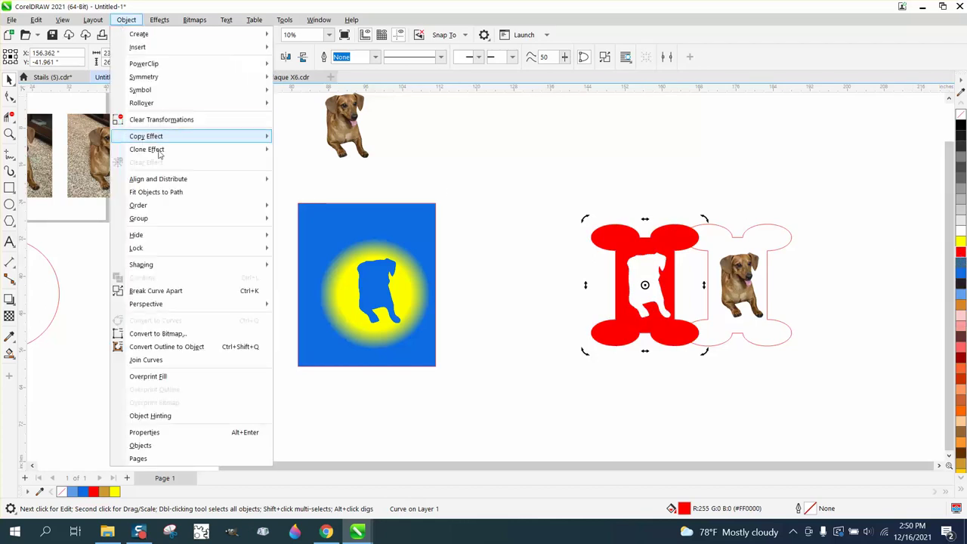
mouse_move(159, 19)
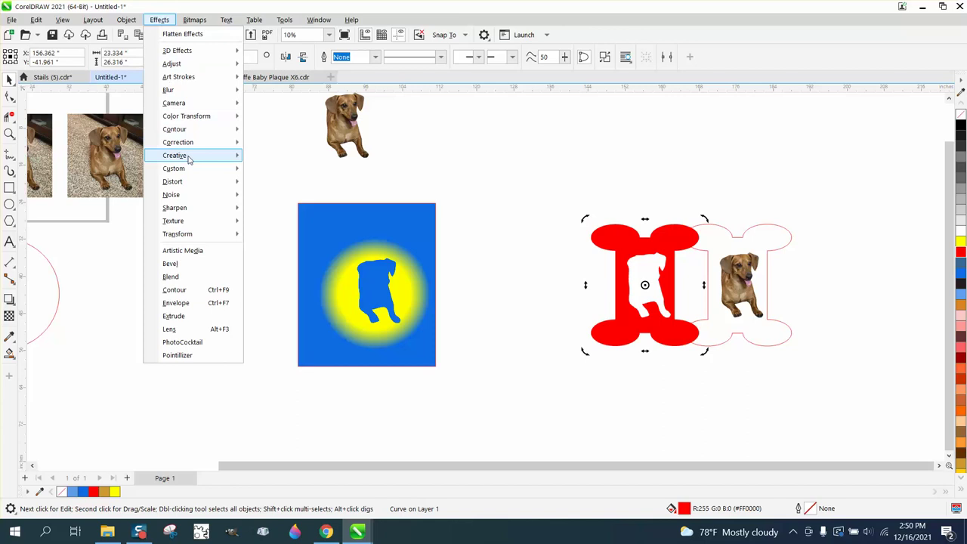
mouse_move(184, 155)
click(288, 275)
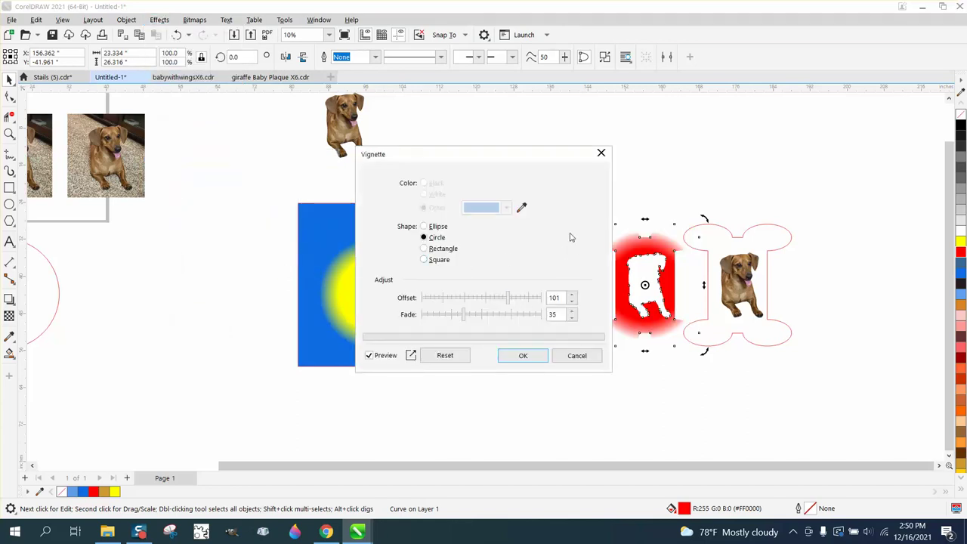
drag(508, 302, 531, 303)
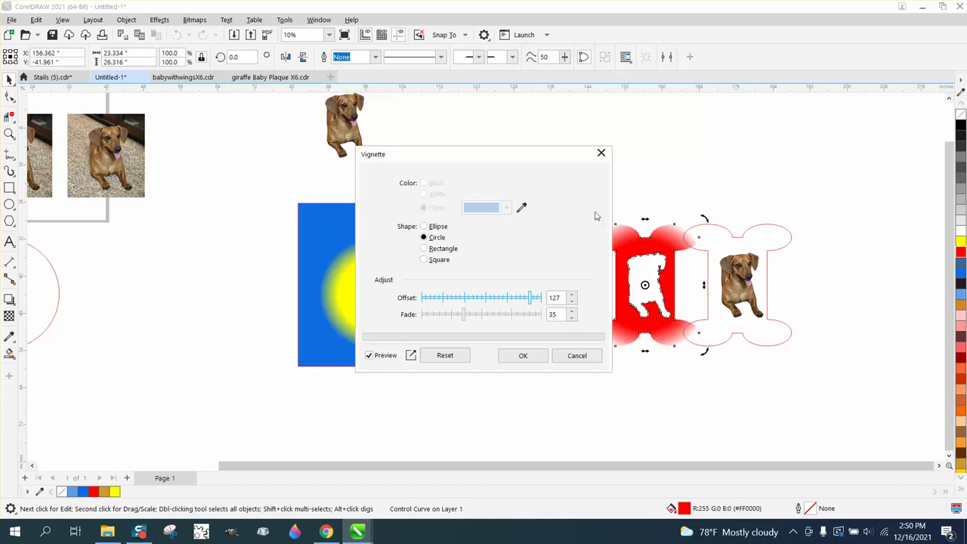
click(521, 355)
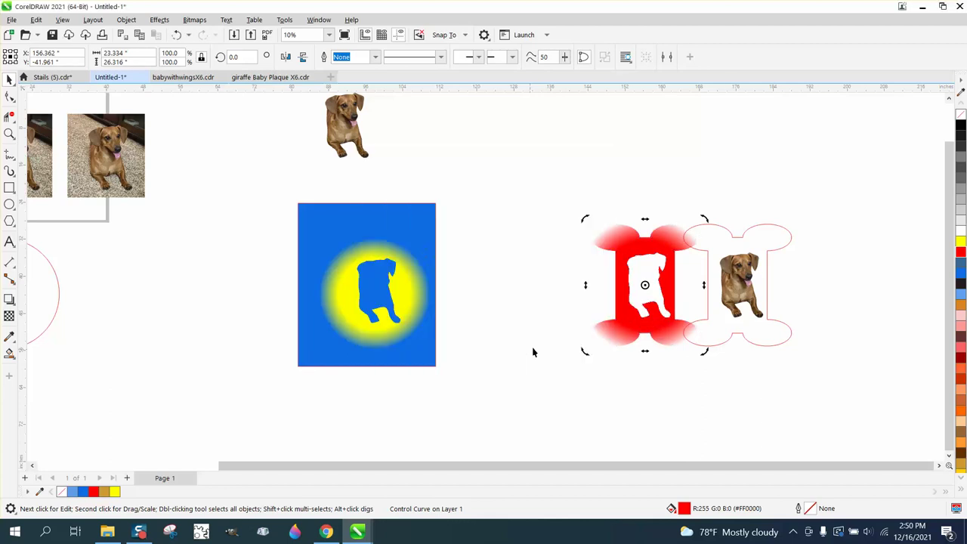
- Nudge the dog cut-out left into the red vignetted bone
click(738, 274)
key(Left)
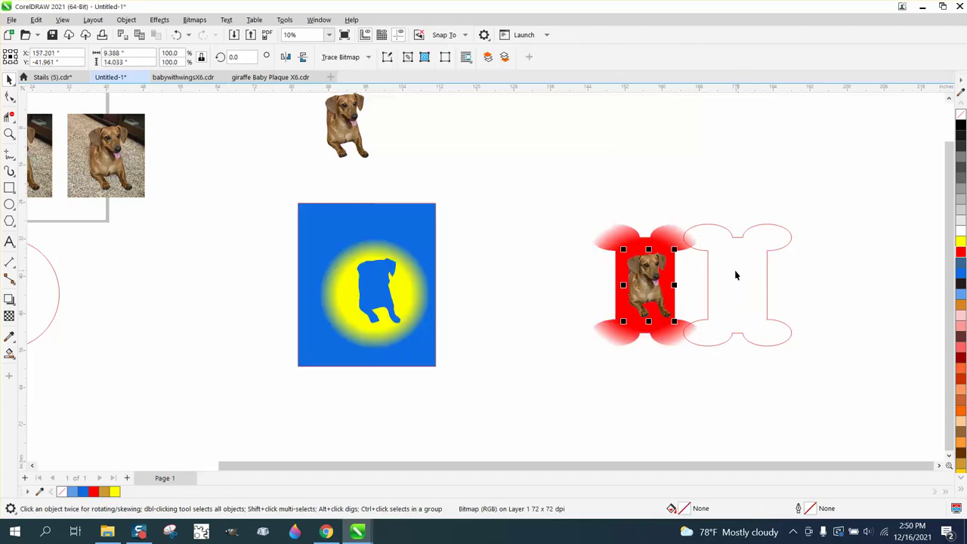
key(z)
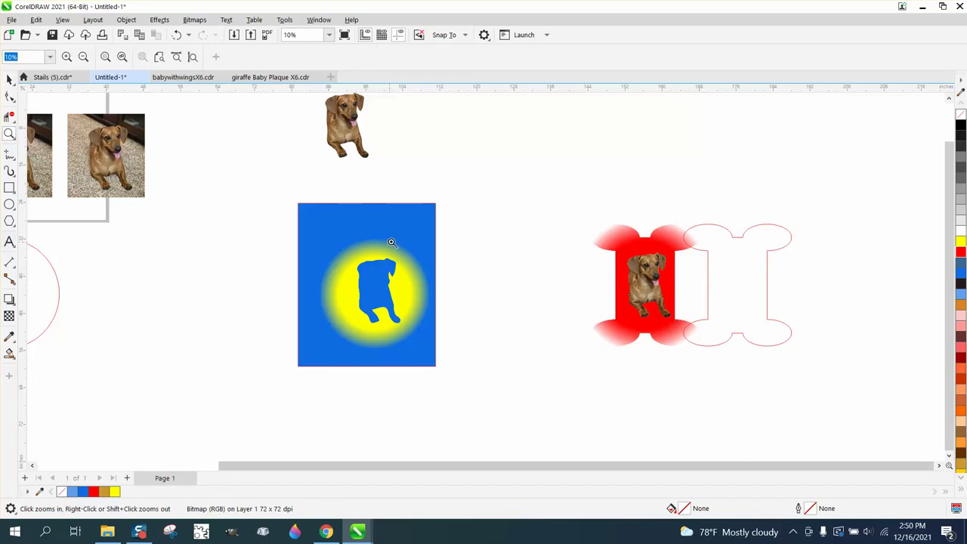
click(10, 78)
click(770, 260)
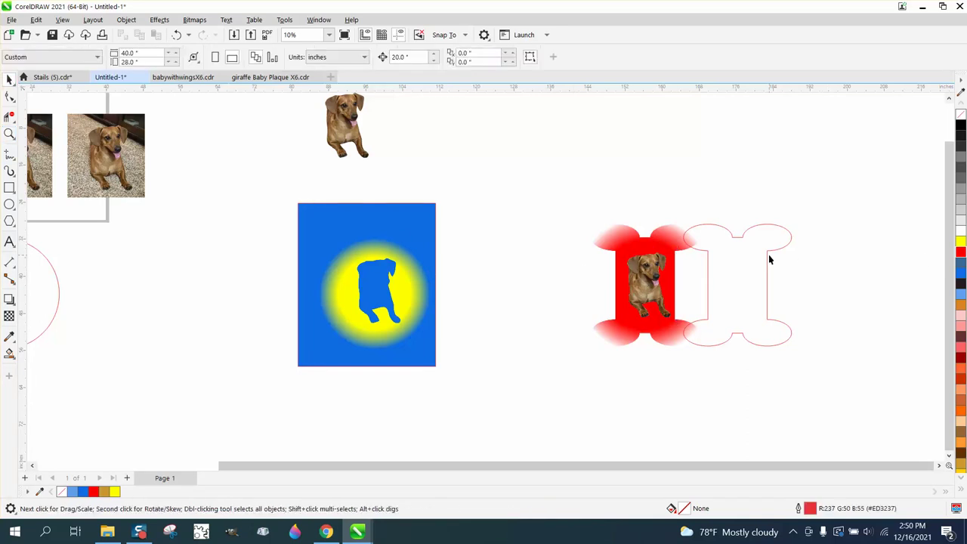
- Delete the empty bone outline and drag the blue rectangle behind the red bone
click(768, 256)
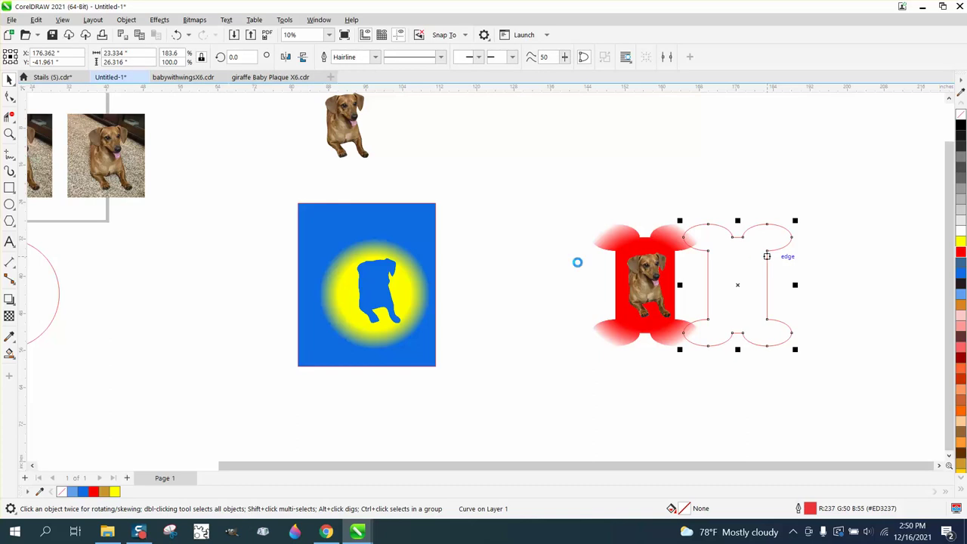
key(Delete)
drag(423, 239, 698, 238)
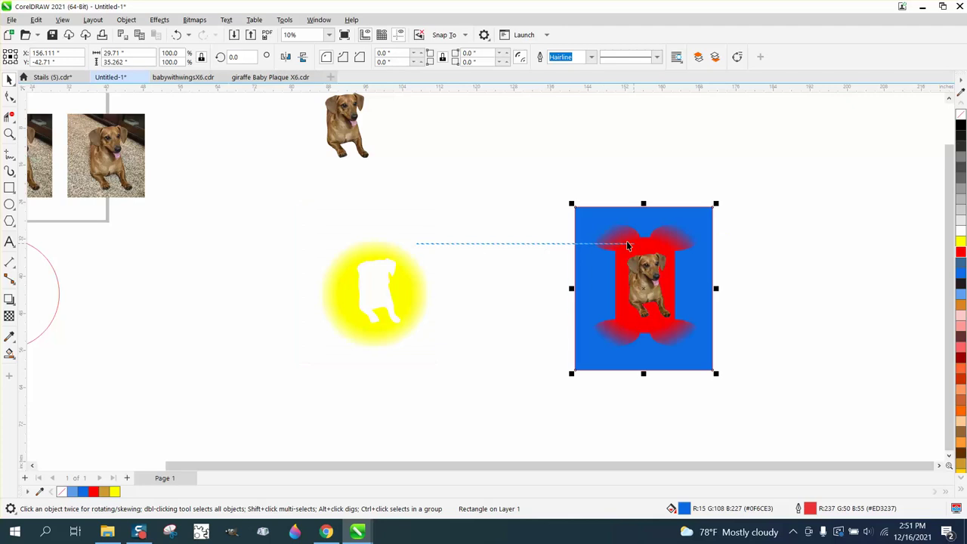
click(291, 202)
- Marquee-zoom with the Zoom tool onto the blue rectangle holding the dog and red bone
click(11, 136)
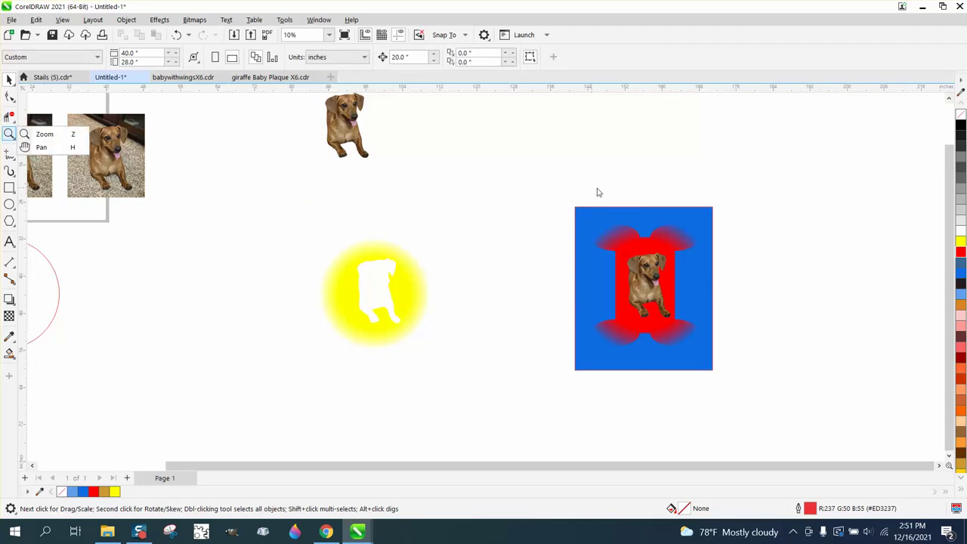
click(40, 134)
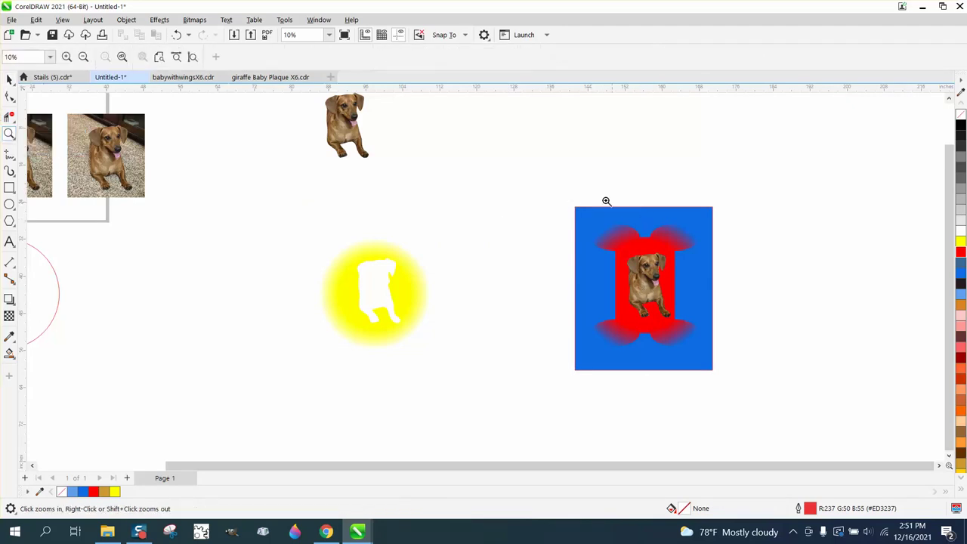
mouse_move(560, 186)
mouse_down()
mouse_move(720, 367)
mouse_move(793, 396)
mouse_up()
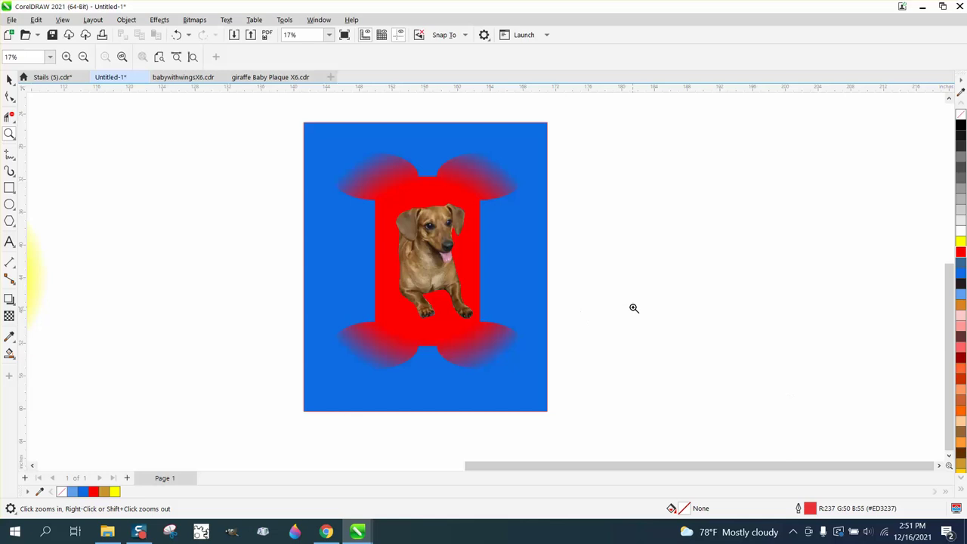